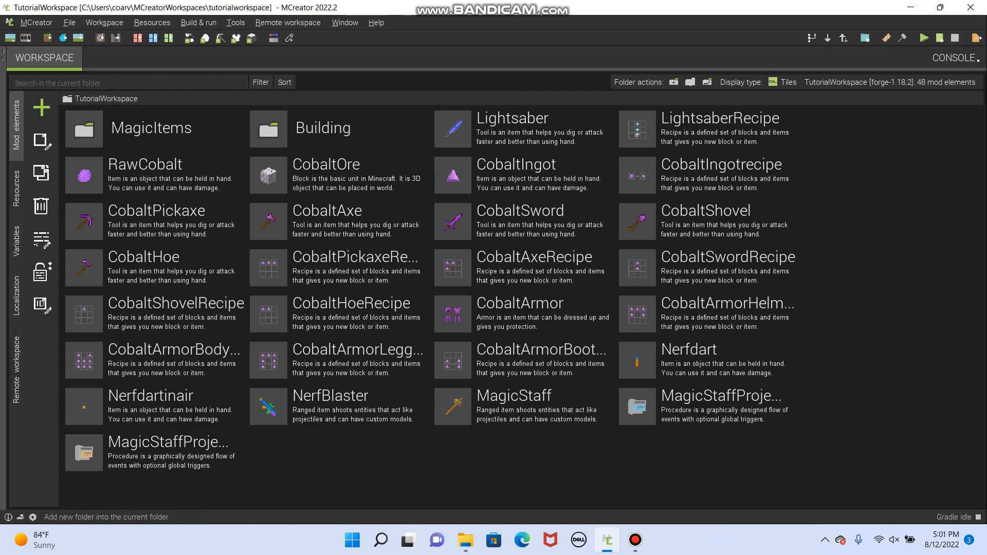
Create a folder named TheGraveyard in the workspace and open it.
{"action": "left_click", "coordinate": [674, 82]}
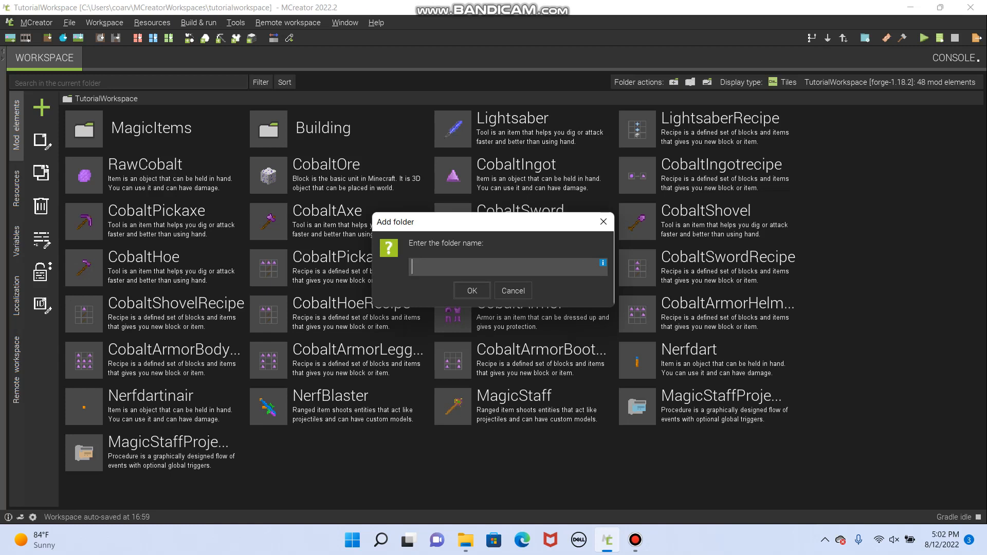
{"action": "type", "text": "TheGraveyard"}
{"action": "key", "text": "Return"}
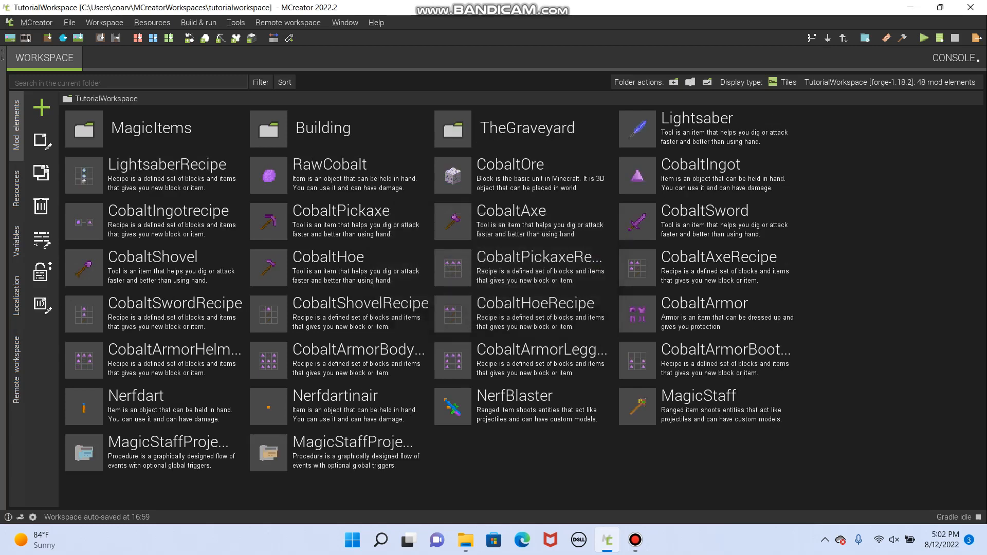
{"action": "double_click", "coordinate": [525, 129]}
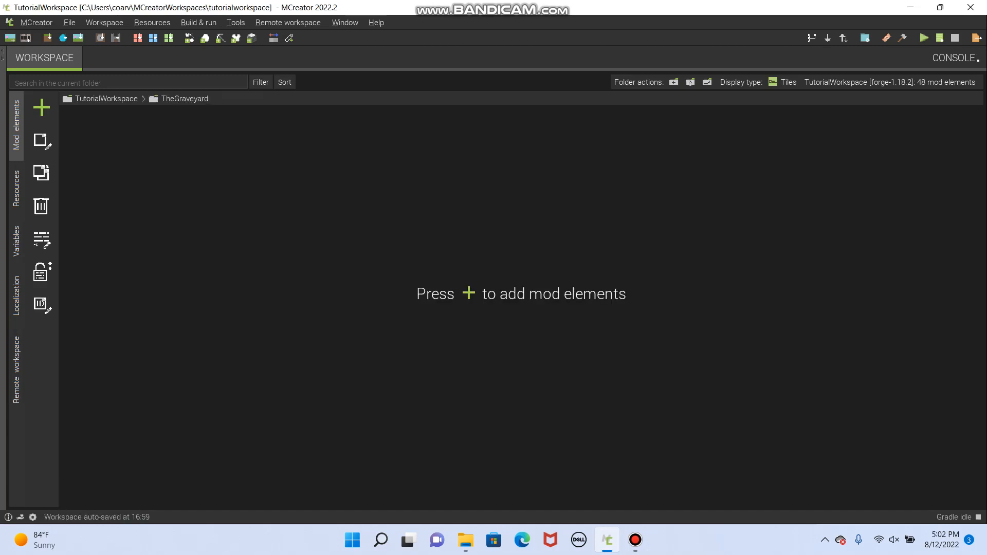
{"action": "left_click", "coordinate": [42, 107]}
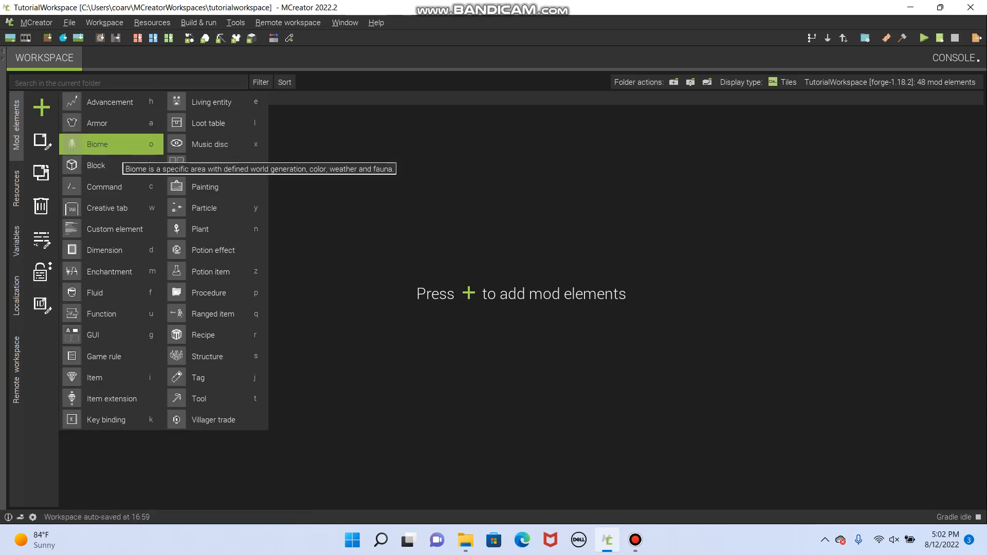
{"action": "left_click", "coordinate": [116, 148]}
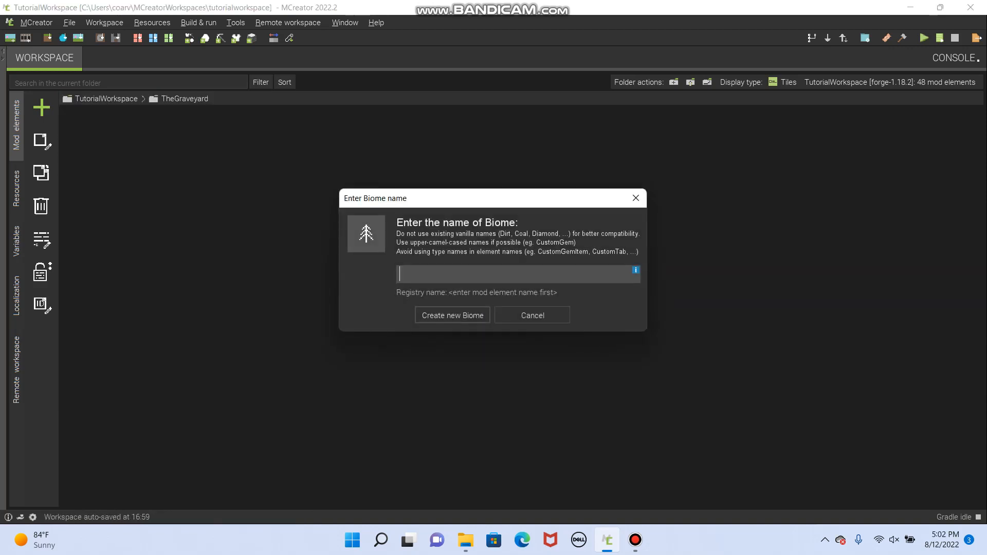
{"action": "left_click", "coordinate": [636, 198]}
Create a new Biome mod element named GhostyHills in the TheGraveyard folder.
{"action": "left_click", "coordinate": [41, 107]}
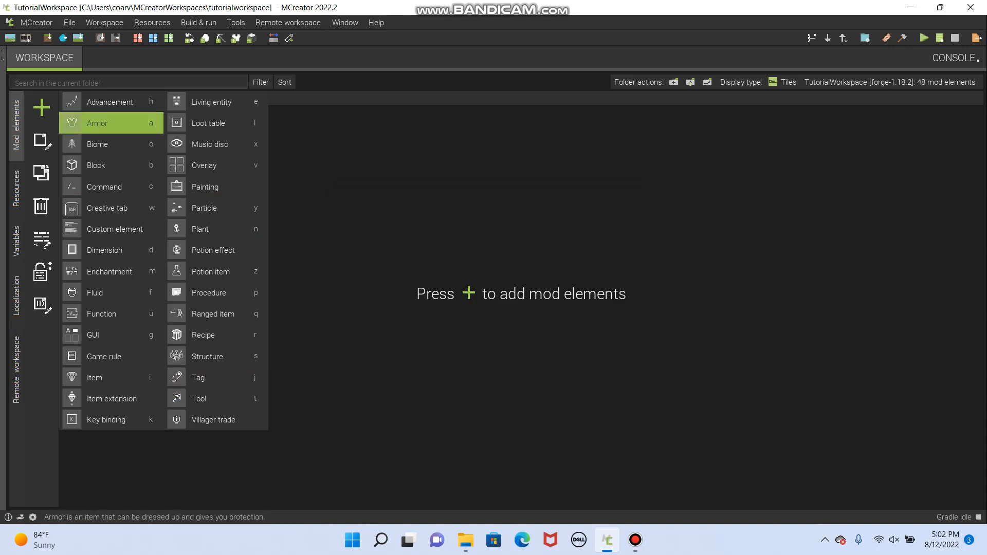
{"action": "left_click", "coordinate": [111, 145]}
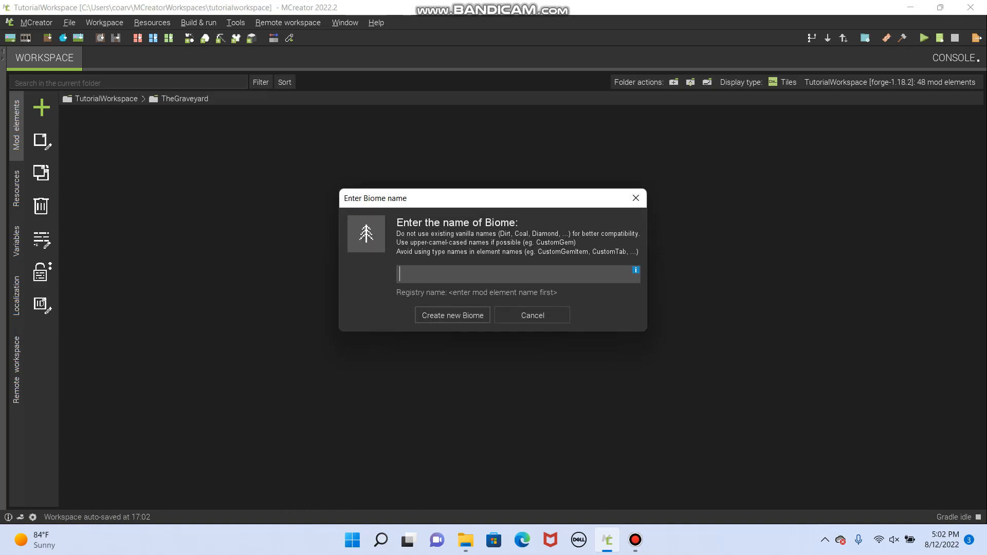
{"action": "type", "text": "Grave"}
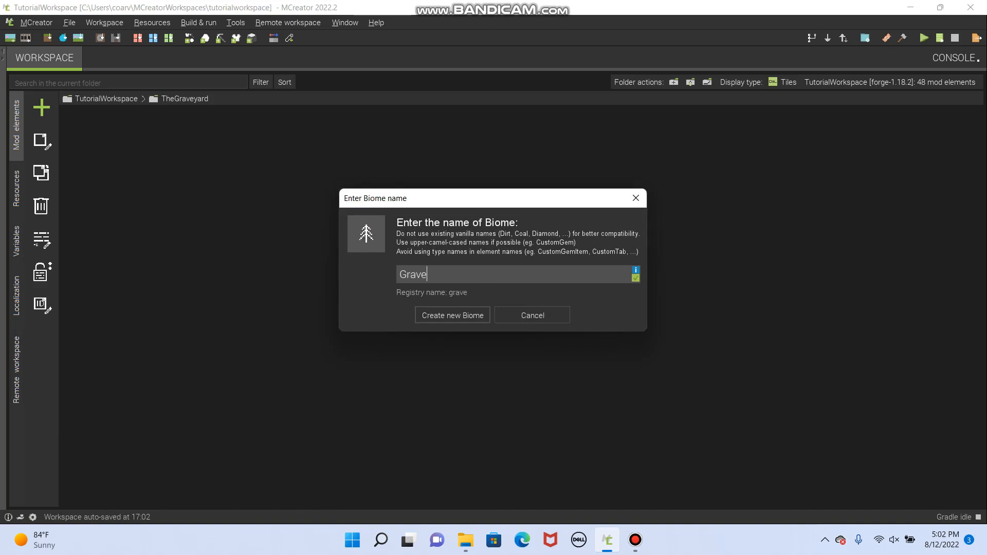
{"action": "key", "text": "BackSpace"}
{"action": "key", "text": "BackSpace"}
{"action": "key", "text": "BackSpace"}
{"action": "key", "text": "BackSpace"}
{"action": "key", "text": "BackSpace"}
{"action": "type", "text": "Ghosty"}
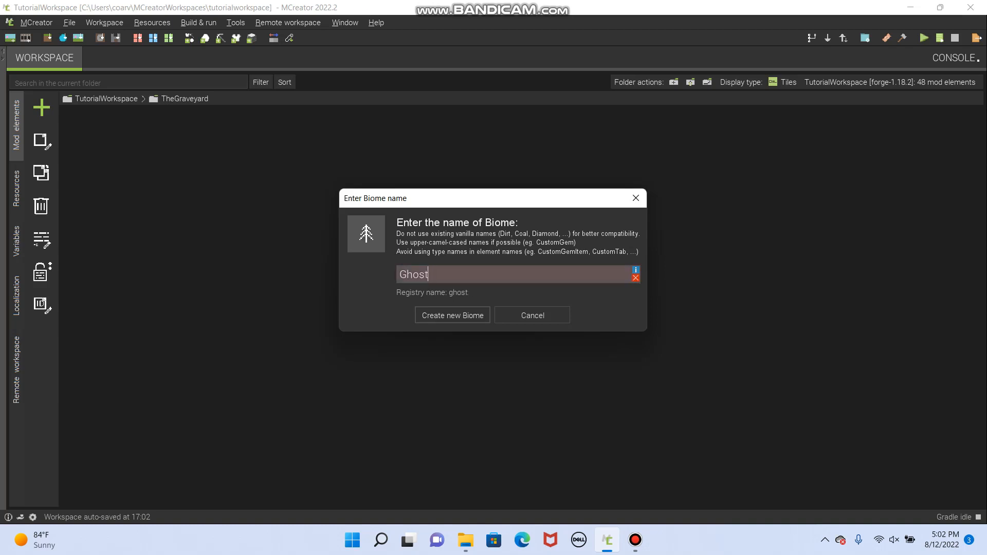
{"action": "type", "text": "Hills"}
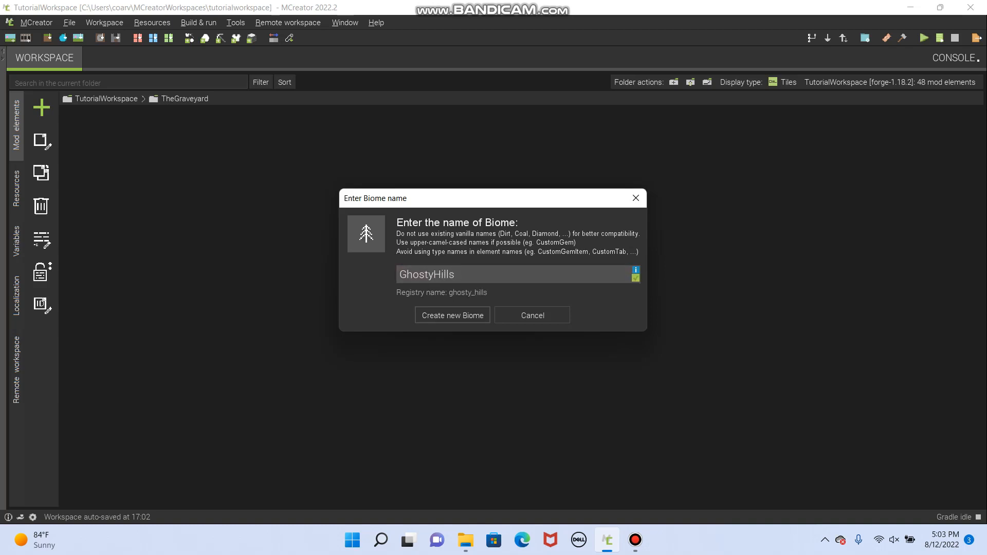
{"action": "key", "text": "Return"}
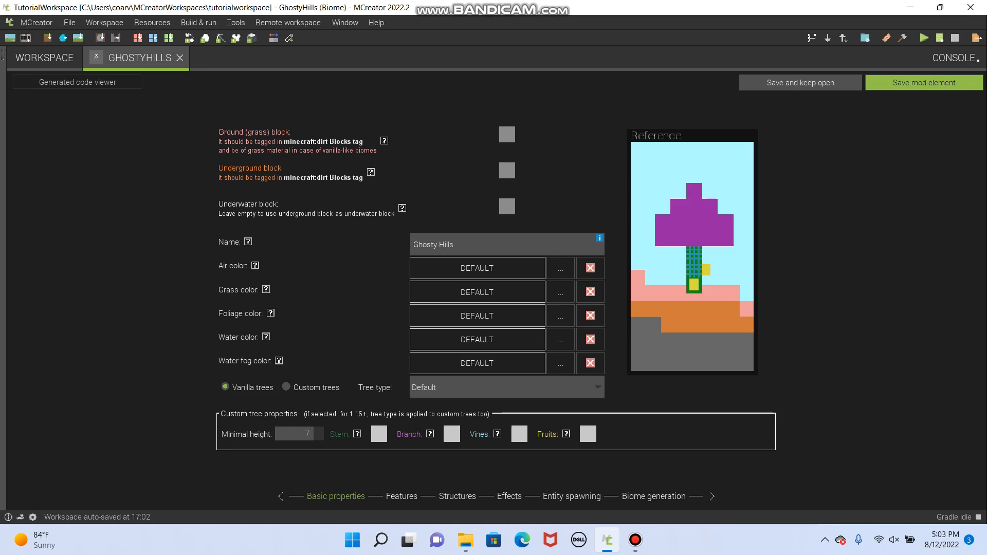
Set the biome's ground (grass) block to Mycelium.
{"action": "left_click", "coordinate": [507, 134]}
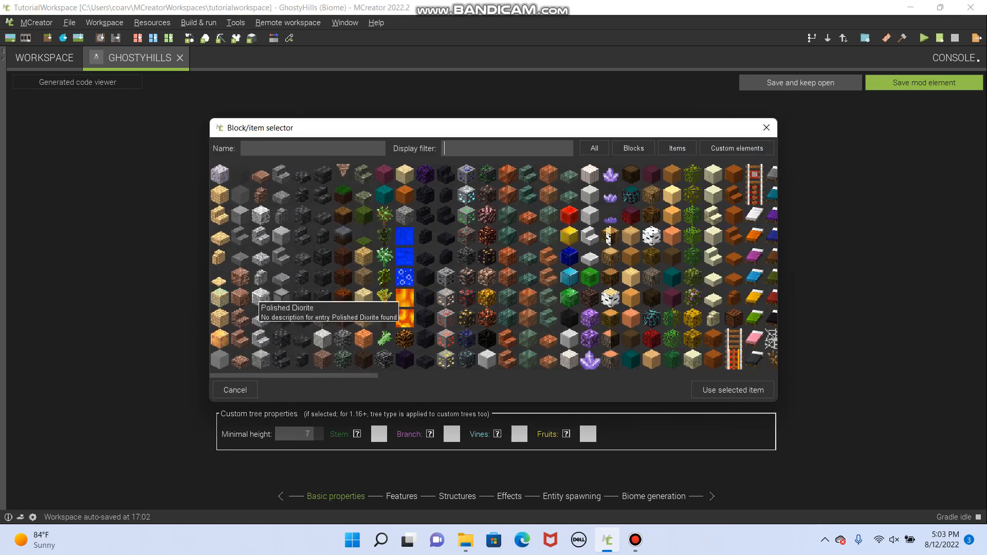
{"action": "type", "text": "dir"}
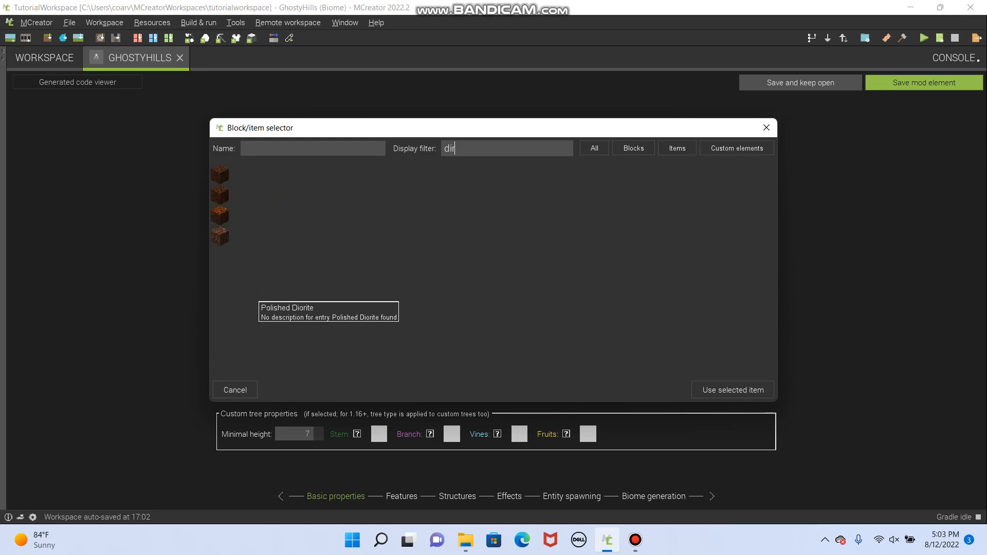
{"action": "key", "text": "BackSpace"}
{"action": "key", "text": "BackSpace"}
{"action": "key", "text": "BackSpace"}
{"action": "type", "text": "gra"}
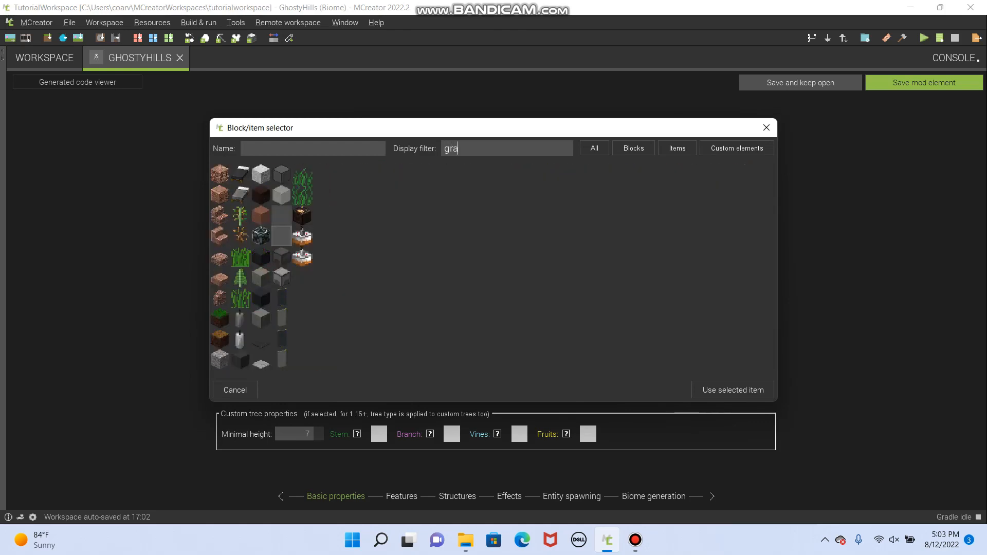
{"action": "key", "text": "BackSpace"}
{"action": "key", "text": "BackSpace"}
{"action": "key", "text": "BackSpace"}
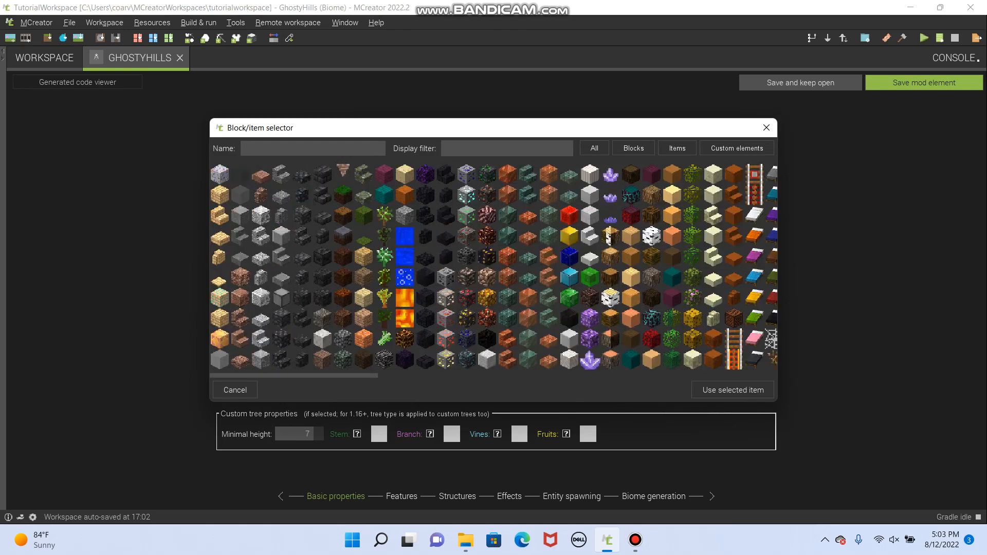
{"action": "type", "text": "my"}
{"action": "left_click", "coordinate": [220, 174]}
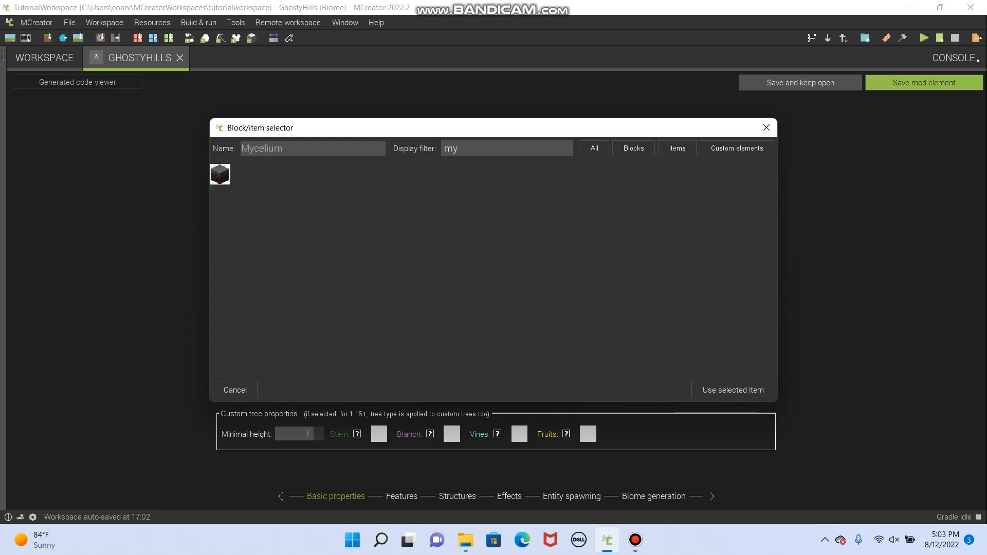
{"action": "left_click", "coordinate": [733, 390]}
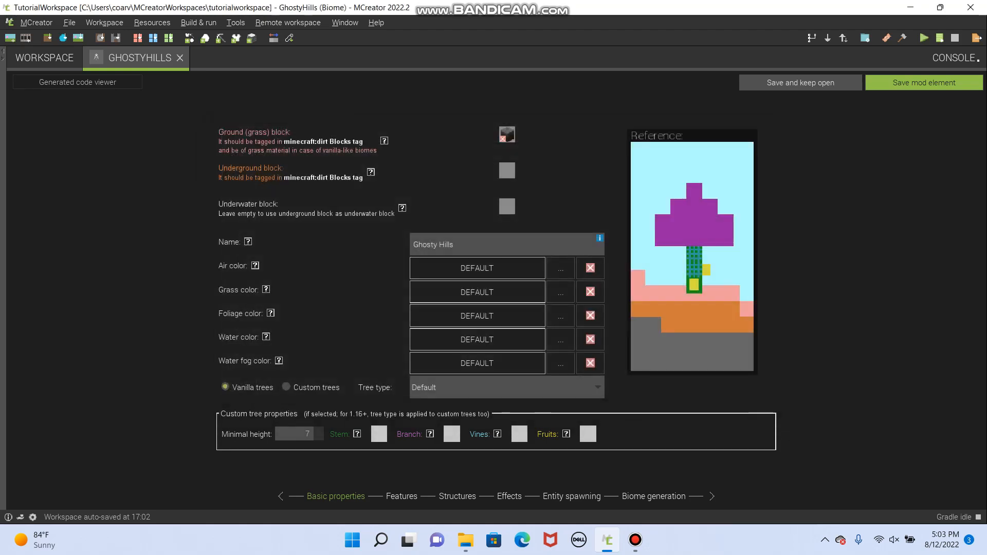
Set the biome's underground block to Coarse Dirt.
{"action": "left_click", "coordinate": [508, 170]}
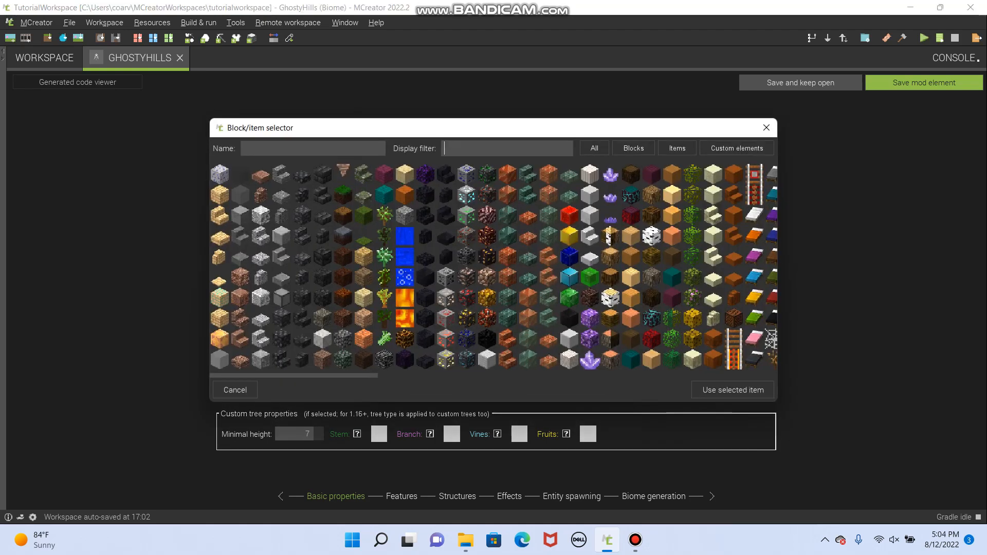
{"action": "type", "text": "dirt"}
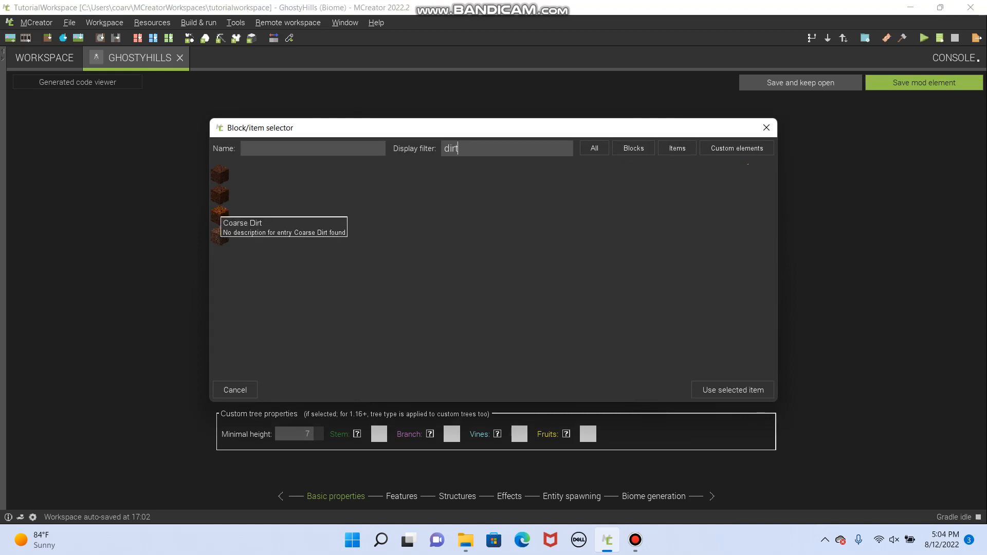
{"action": "left_click", "coordinate": [220, 195]}
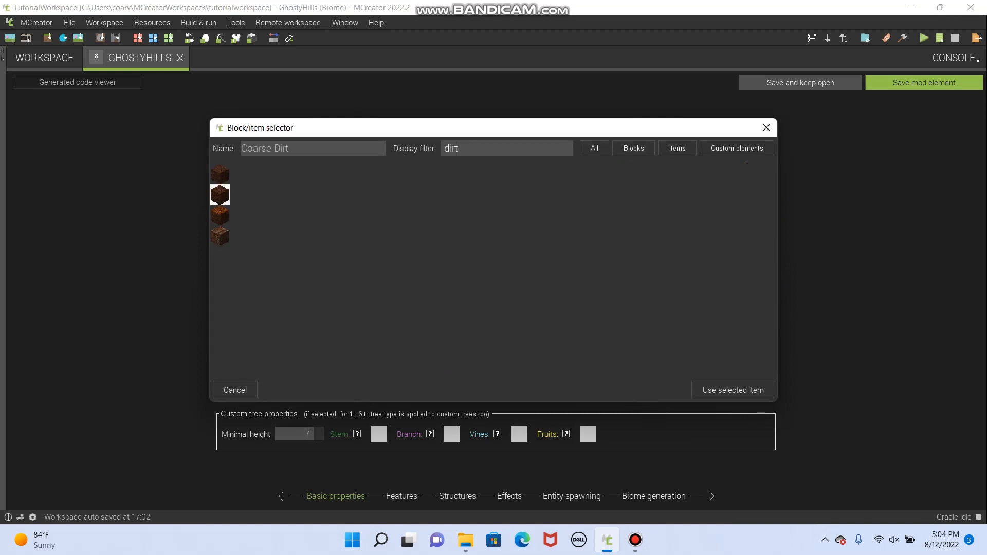
{"action": "left_click", "coordinate": [732, 389]}
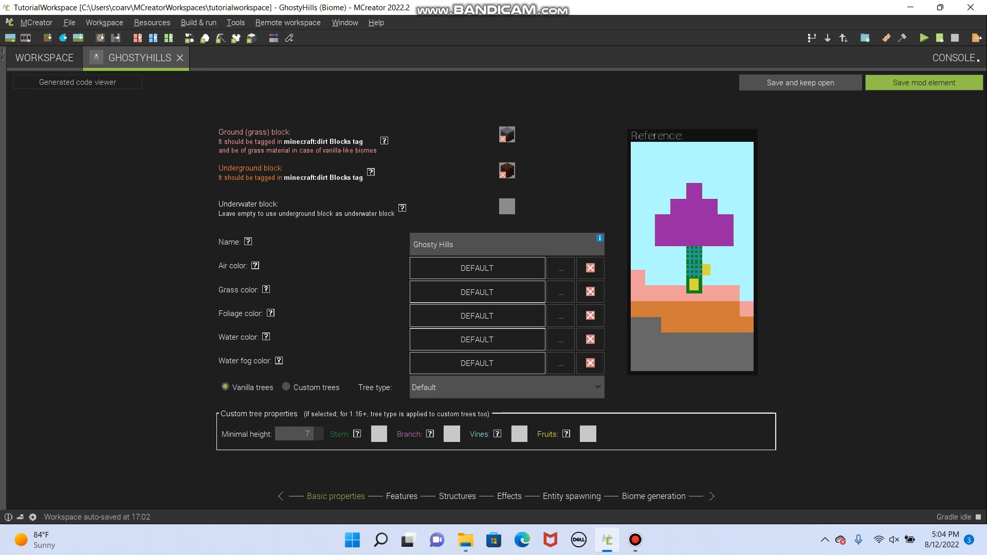
Set the biome's underwater block to Gravel.
{"action": "left_click", "coordinate": [507, 207]}
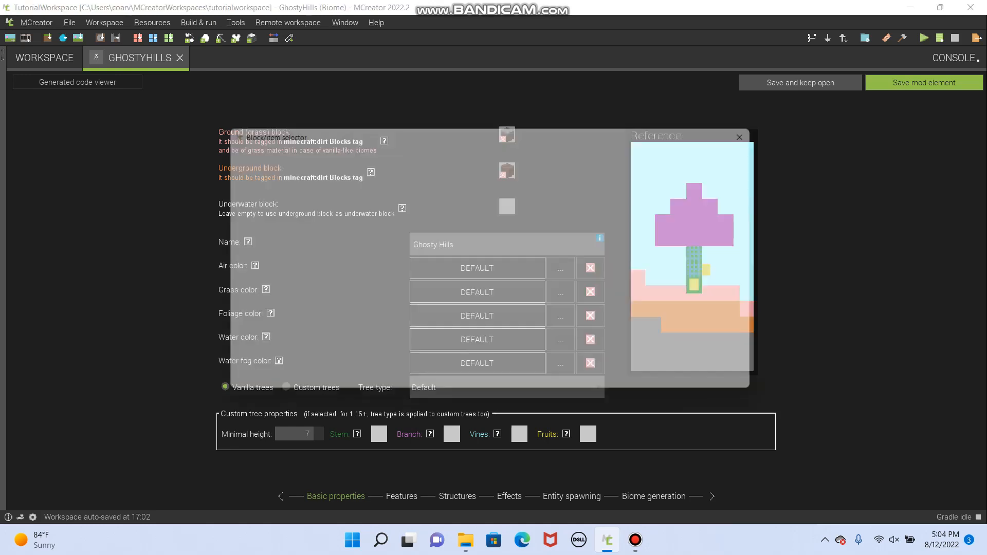
{"action": "type", "text": "grav"}
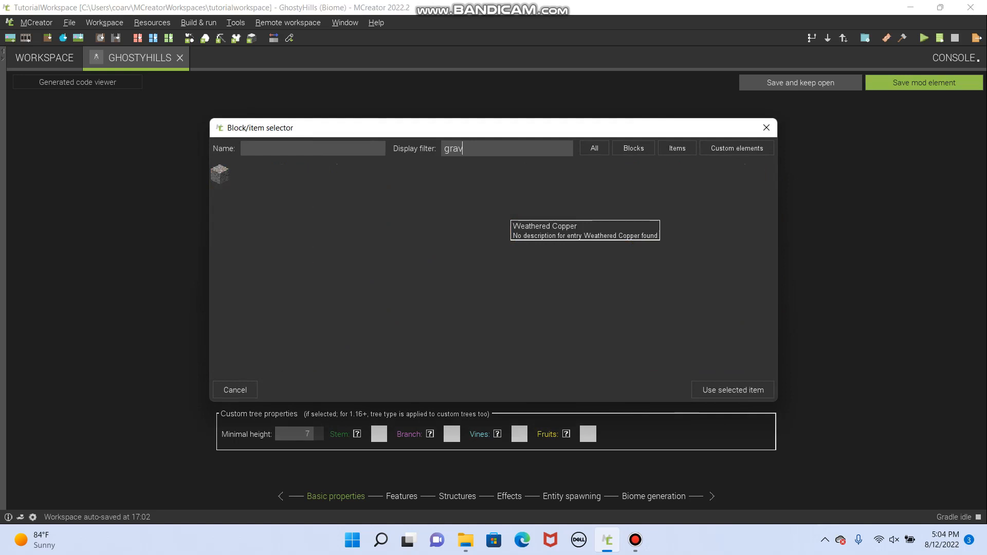
{"action": "left_click", "coordinate": [220, 173]}
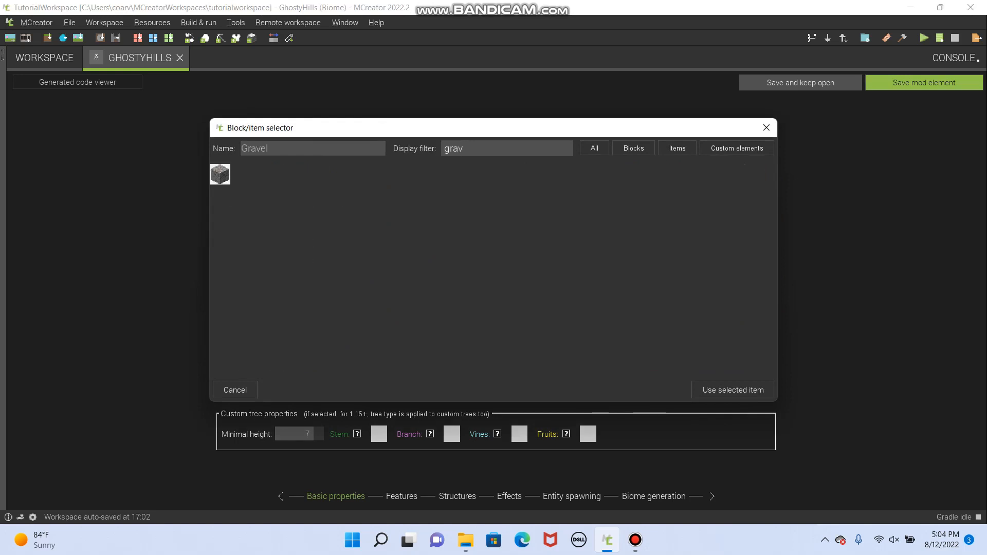
{"action": "left_click", "coordinate": [734, 390]}
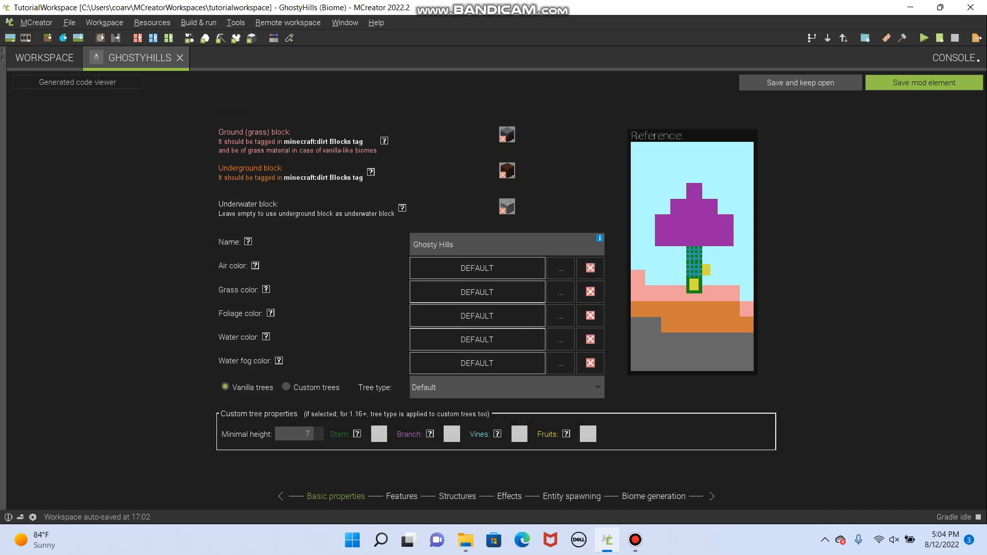
{"action": "left_click", "coordinate": [561, 268]}
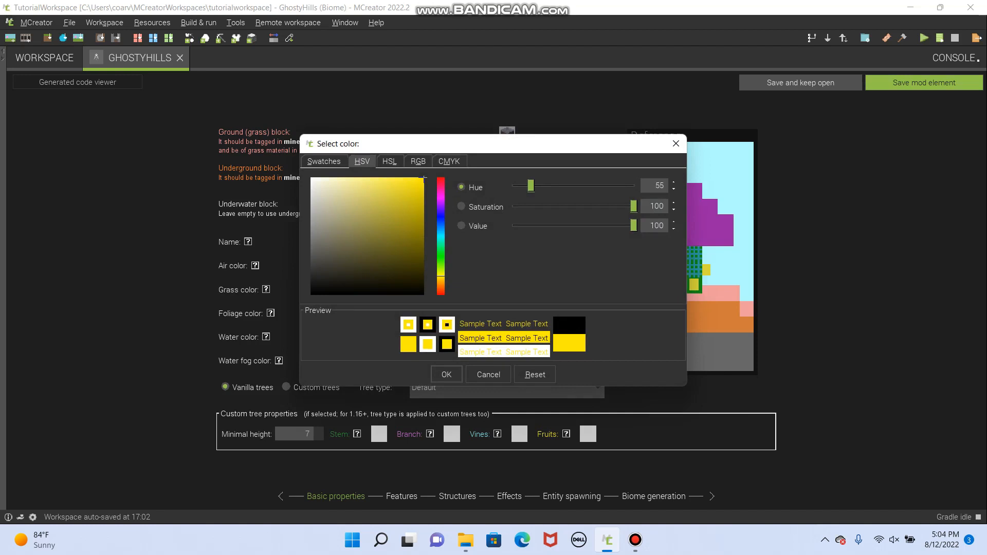
{"action": "left_click", "coordinate": [324, 161]}
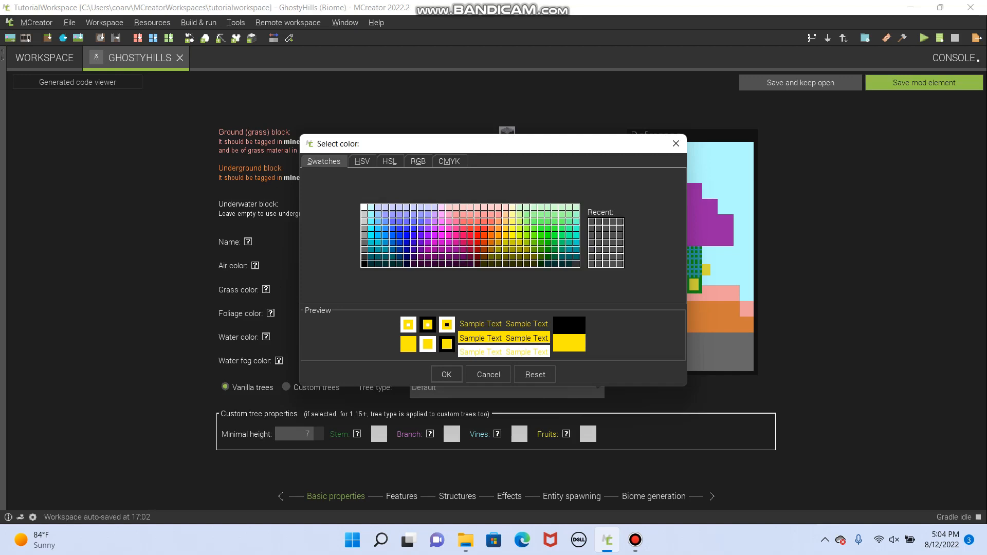
{"action": "left_click", "coordinate": [362, 162]}
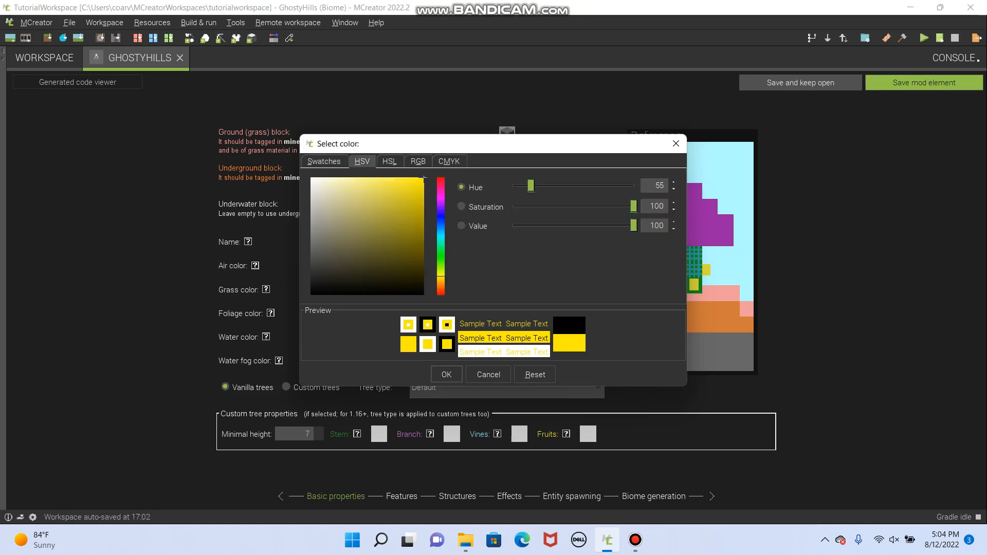
{"action": "left_click", "coordinate": [677, 144]}
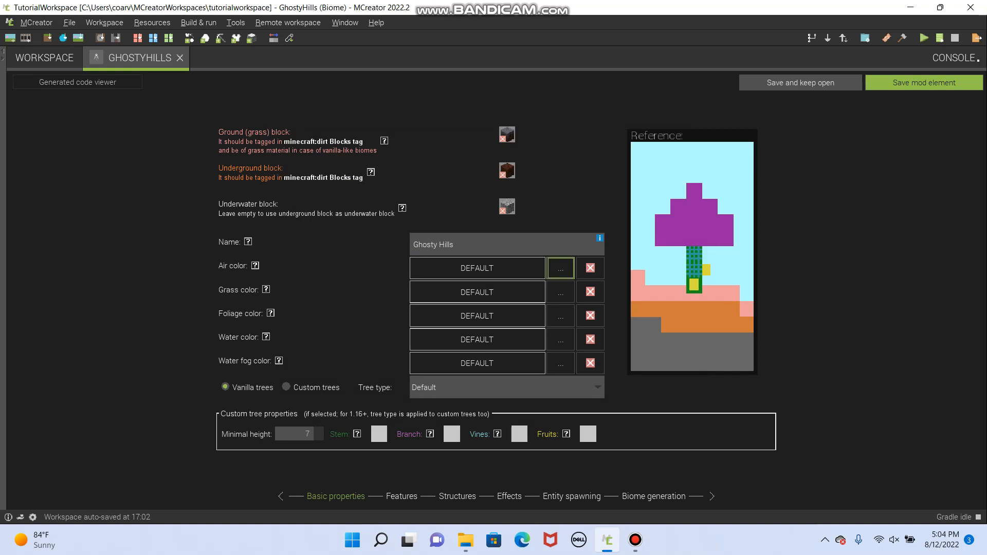
Set the biome's air color to a dark grayish blue with hue 205, saturation 30 and value 50.
{"action": "left_click", "coordinate": [561, 268]}
{"action": "left_click_drag", "start_coordinate": [441, 278], "coordinate": [441, 228]}
{"action": "mouse_move", "coordinate": [422, 178]}
{"action": "left_mouse_down"}
{"action": "mouse_move", "coordinate": [344, 178]}
{"action": "mouse_move", "coordinate": [344, 224]}
{"action": "left_mouse_up"}
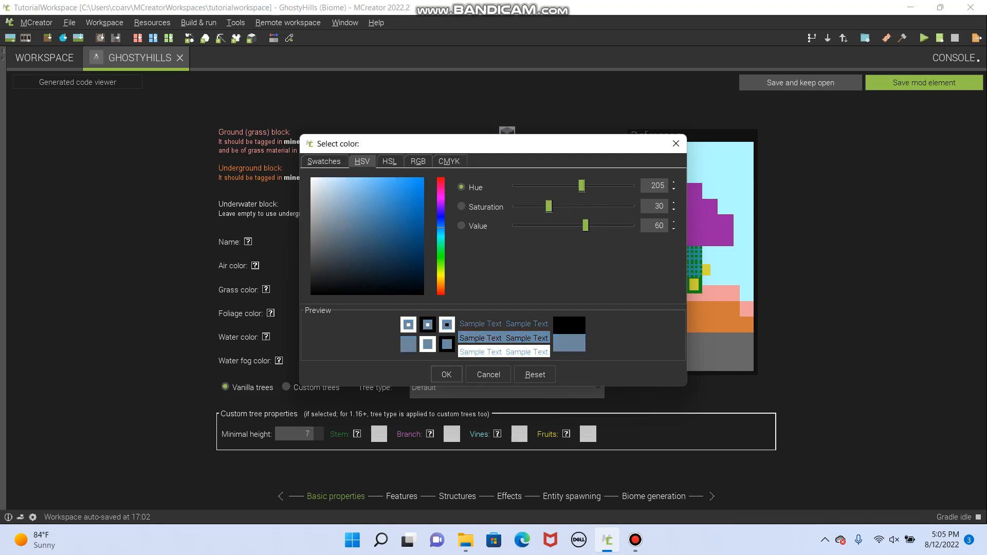
{"action": "left_click", "coordinate": [568, 225]}
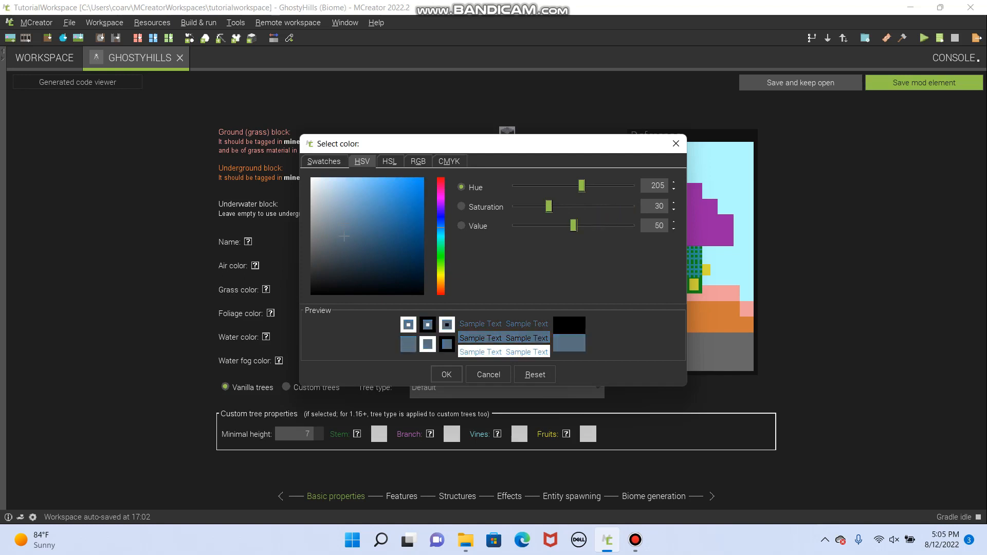
{"action": "left_click", "coordinate": [568, 225]}
{"action": "left_click", "coordinate": [567, 226]}
{"action": "left_click", "coordinate": [447, 375]}
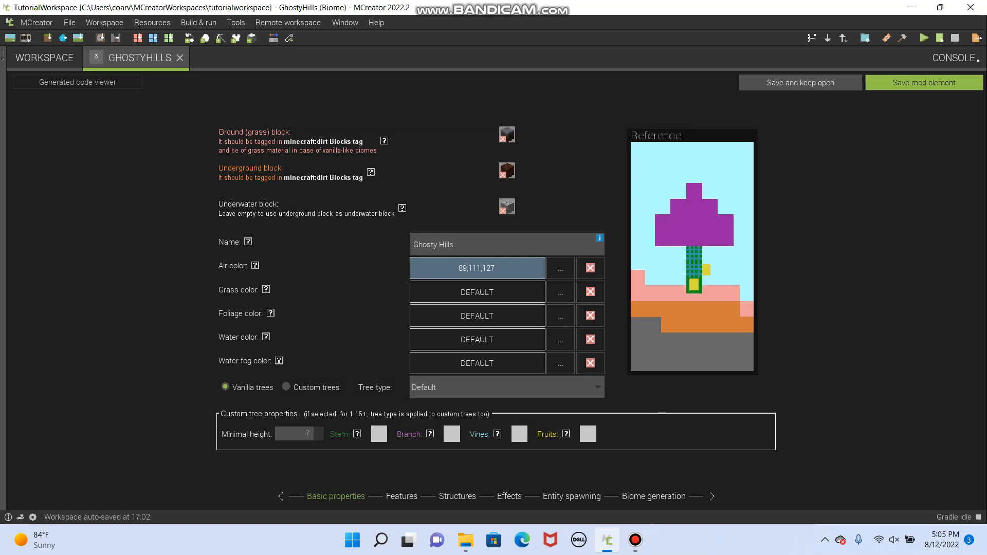
Switch the biome's tree setting from vanilla to custom trees.
{"action": "left_click", "coordinate": [286, 387]}
{"action": "left_click", "coordinate": [225, 387]}
{"action": "left_click", "coordinate": [286, 387]}
{"action": "left_click", "coordinate": [225, 387]}
{"action": "left_click", "coordinate": [286, 387]}
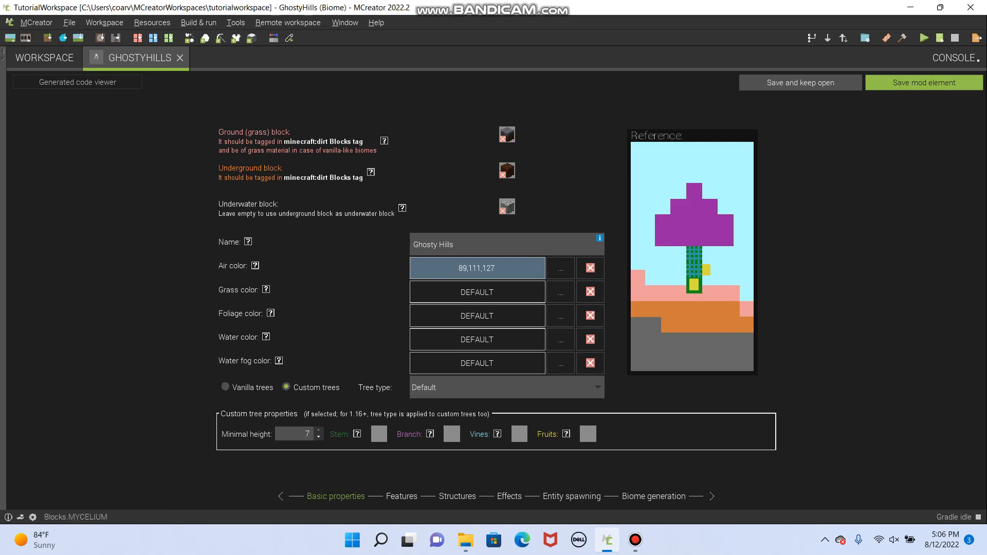
{"action": "left_click", "coordinate": [507, 135]}
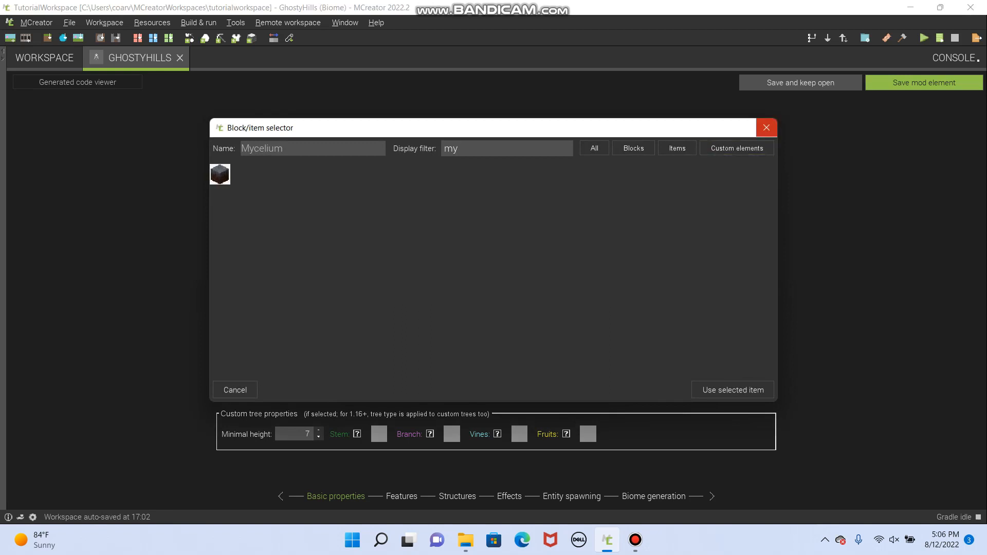
{"action": "left_click", "coordinate": [766, 128]}
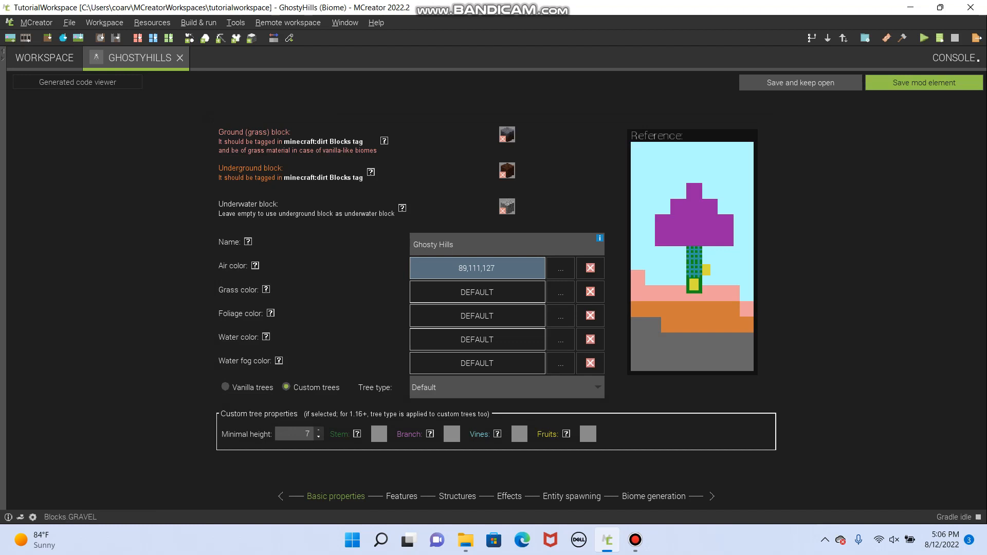
Switch the biome back to vanilla trees and set the tree type to Birch trees.
{"action": "mouse_move", "coordinate": [357, 433]}
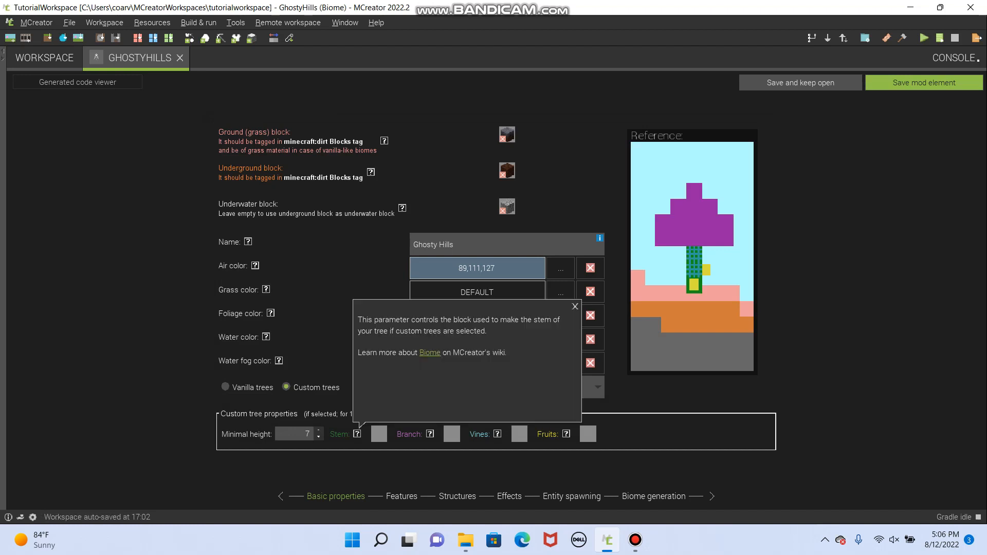
{"action": "left_click", "coordinate": [575, 307]}
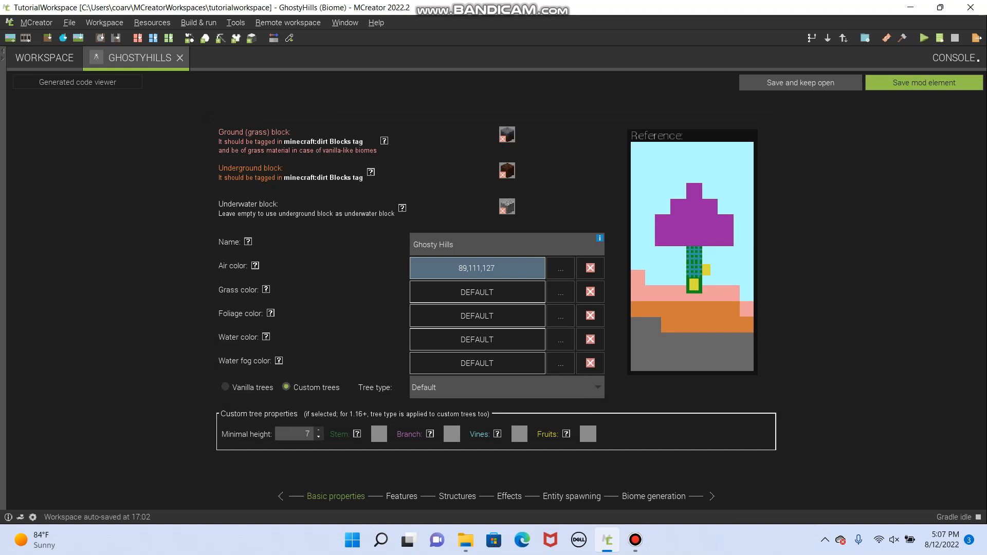
{"action": "left_click", "coordinate": [226, 387]}
{"action": "left_click", "coordinate": [507, 387]}
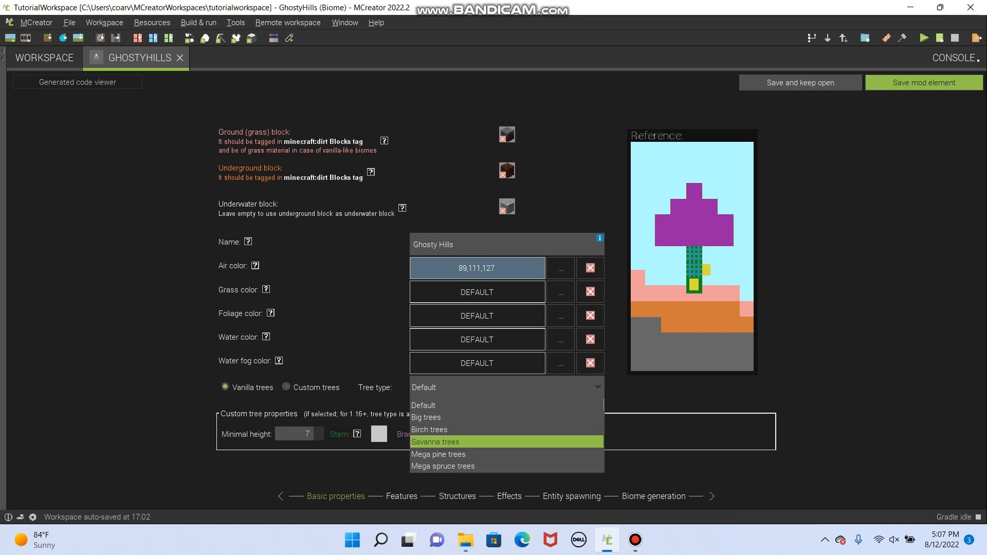
{"action": "left_click", "coordinate": [507, 442]}
{"action": "left_click", "coordinate": [506, 387]}
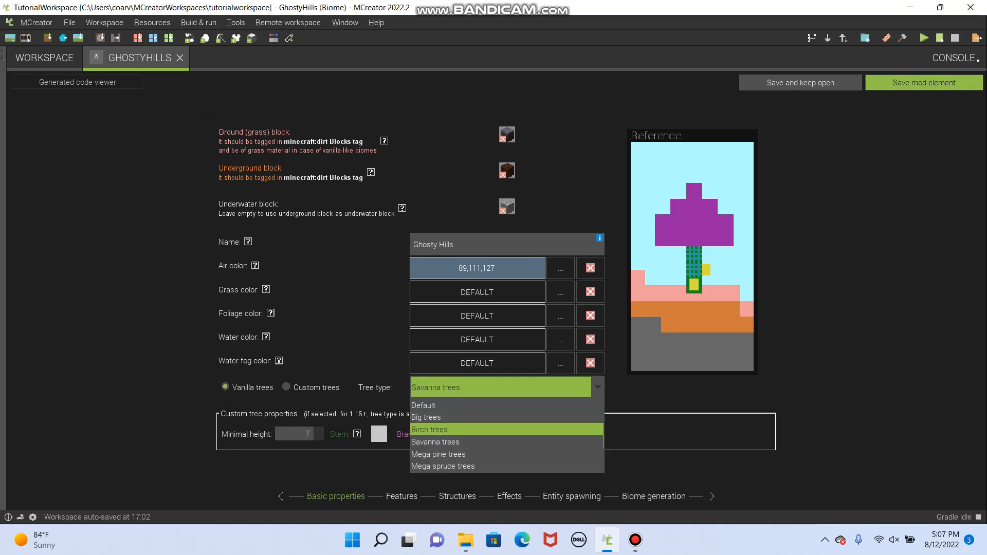
{"action": "left_click", "coordinate": [507, 429]}
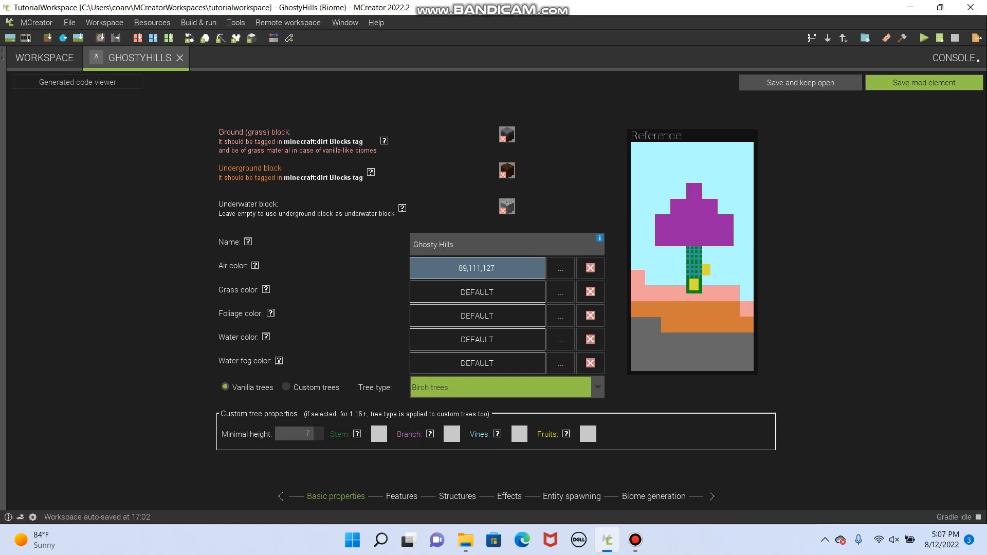
Set the biome's foliage color to a dark grayish green, RGB 81,89,76.
{"action": "left_click", "coordinate": [560, 316]}
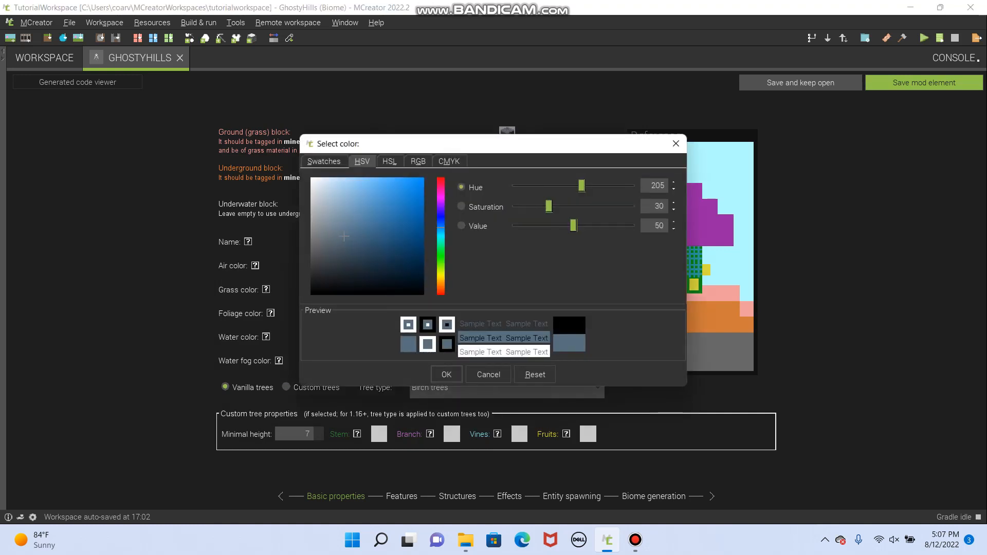
{"action": "left_click_drag", "start_coordinate": [581, 185], "coordinate": [546, 186]}
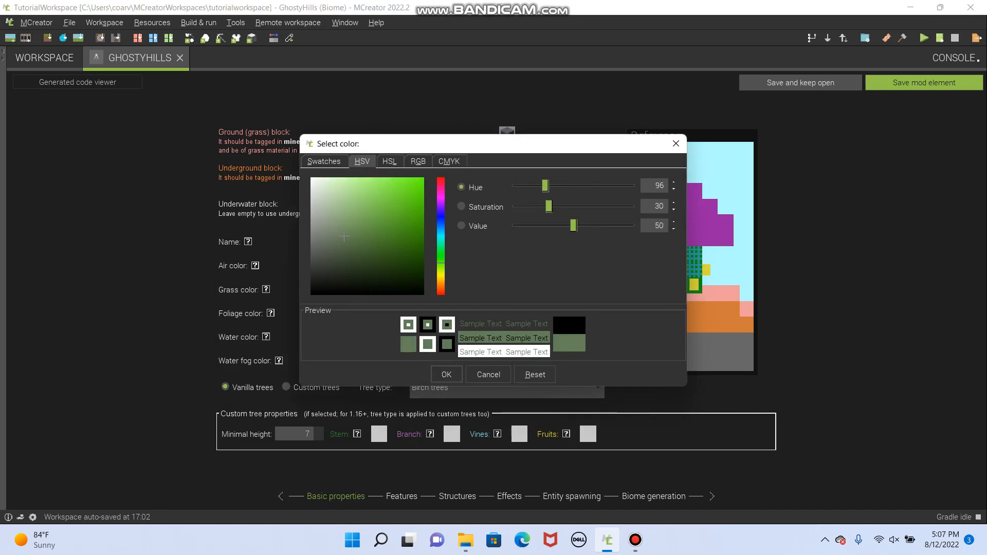
{"action": "left_click_drag", "start_coordinate": [573, 226], "coordinate": [548, 226]}
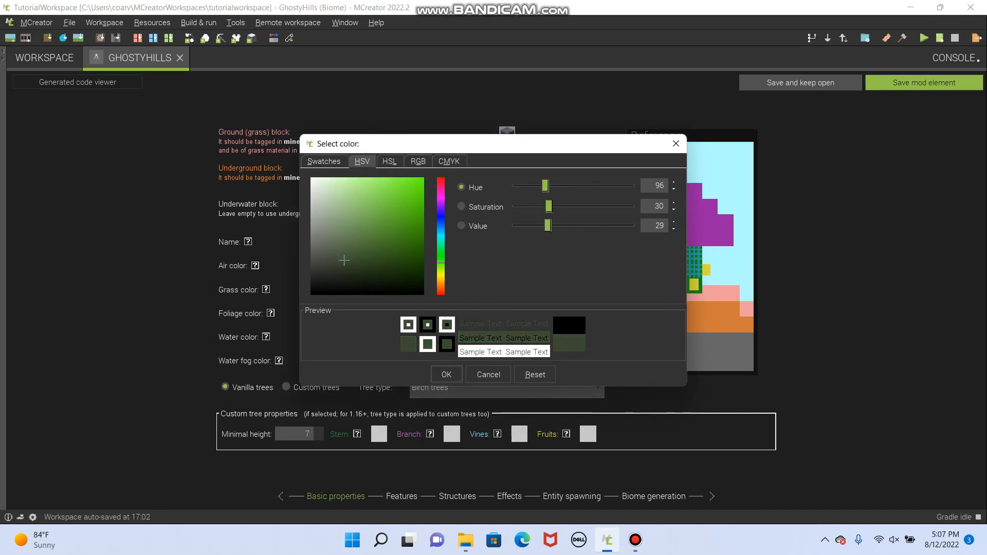
{"action": "left_click_drag", "start_coordinate": [342, 260], "coordinate": [326, 253]}
{"action": "left_click", "coordinate": [446, 375]}
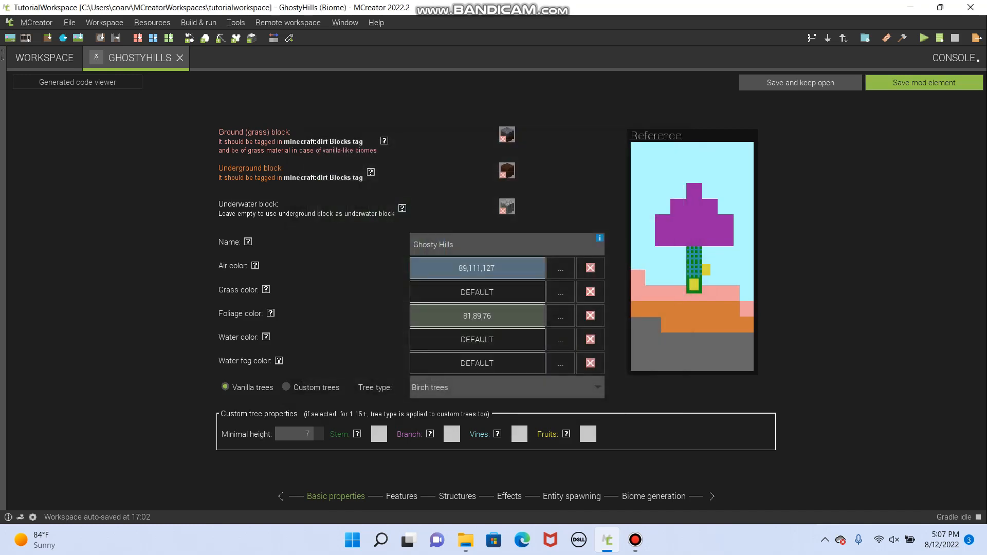
Set both the foliage color and the grass color of the biome to a muted brown, RGB 95,84,67.
{"action": "left_click", "coordinate": [561, 316]}
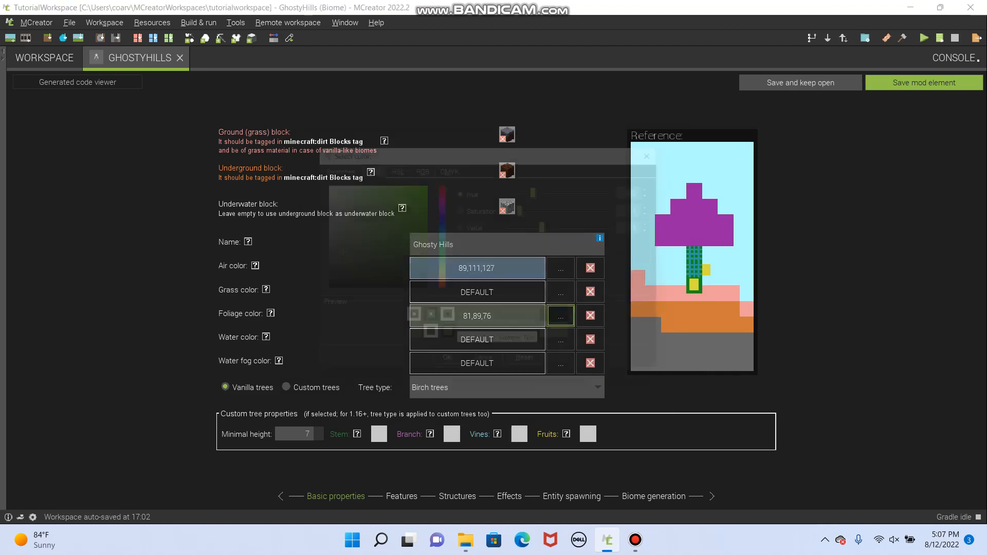
{"action": "left_click_drag", "start_coordinate": [546, 186], "coordinate": [524, 186]}
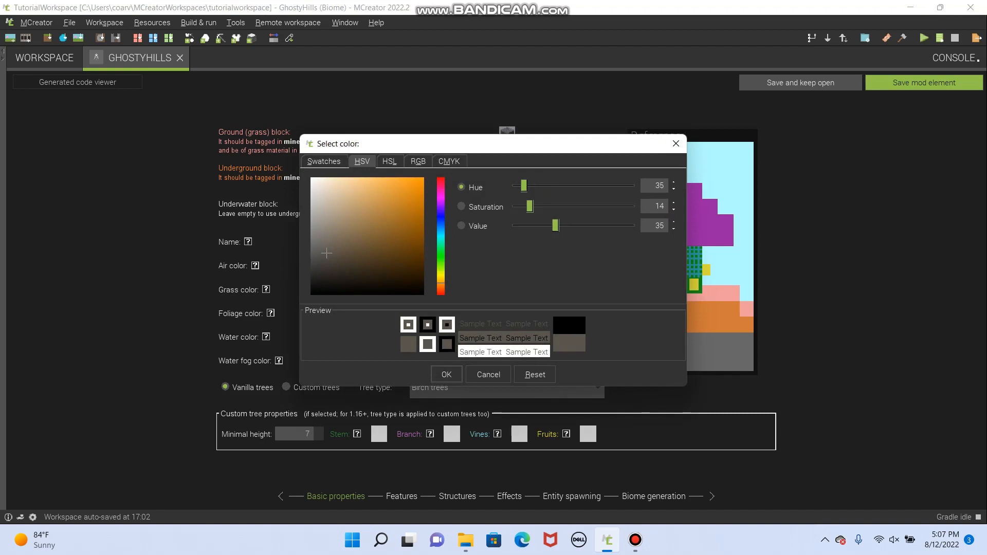
{"action": "left_click_drag", "start_coordinate": [326, 253], "coordinate": [343, 251]}
{"action": "left_click", "coordinate": [447, 375]}
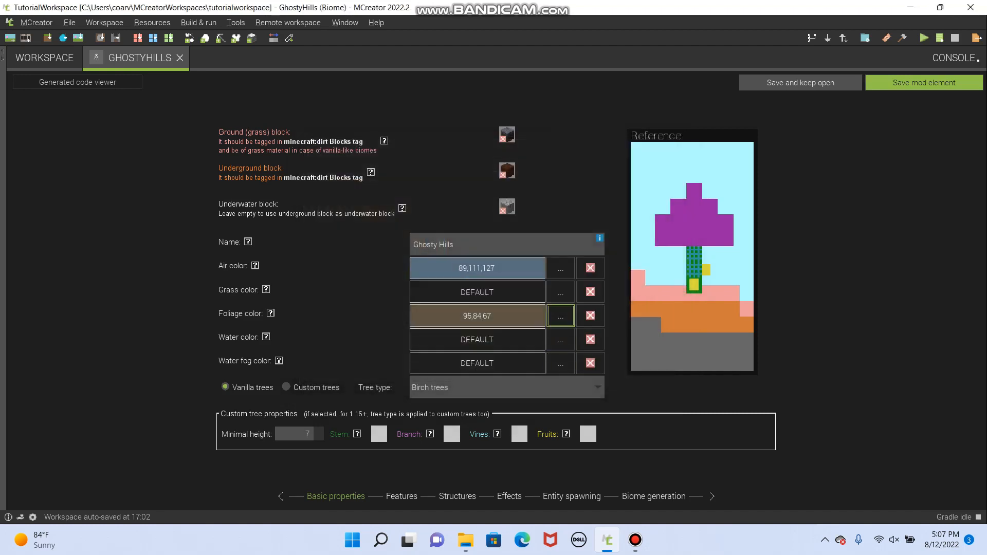
{"action": "left_click", "coordinate": [565, 308]}
{"action": "key", "text": "Return"}
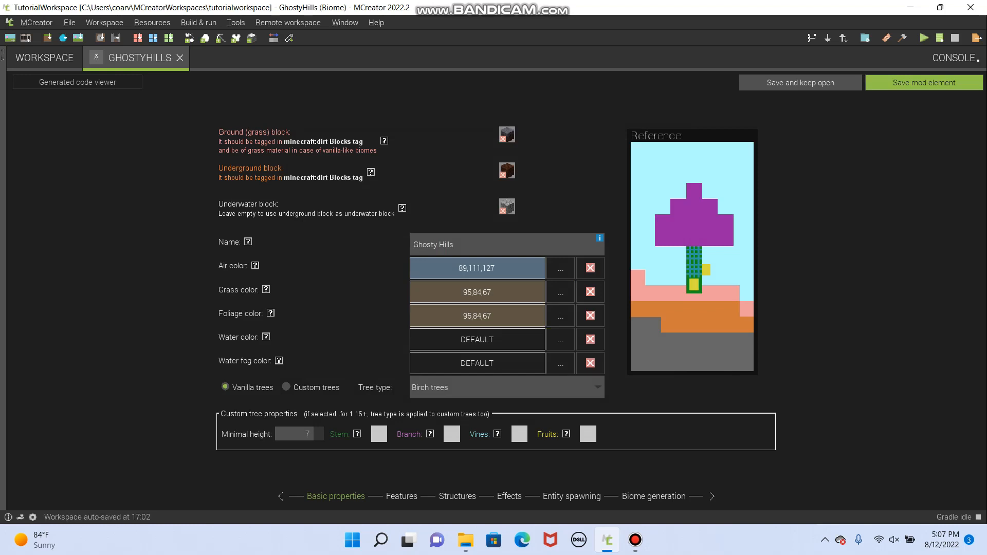
{"action": "left_click", "coordinate": [402, 497]}
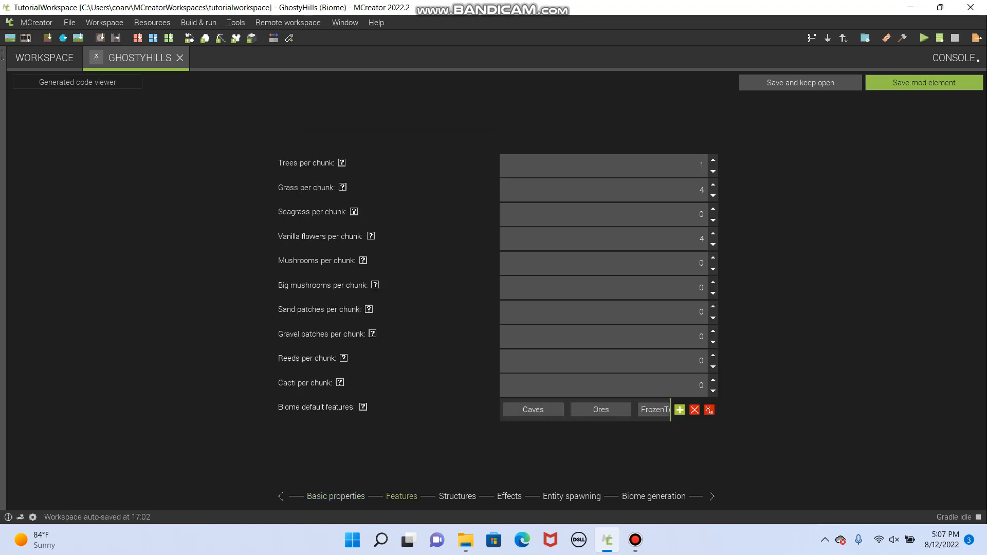
{"action": "left_click", "coordinate": [335, 497]}
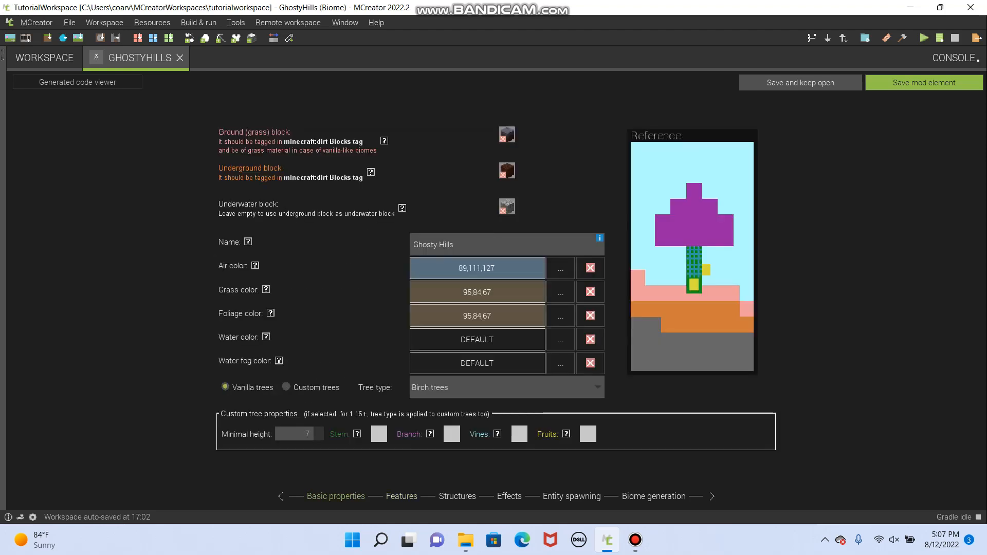
{"action": "left_click", "coordinate": [635, 540]}
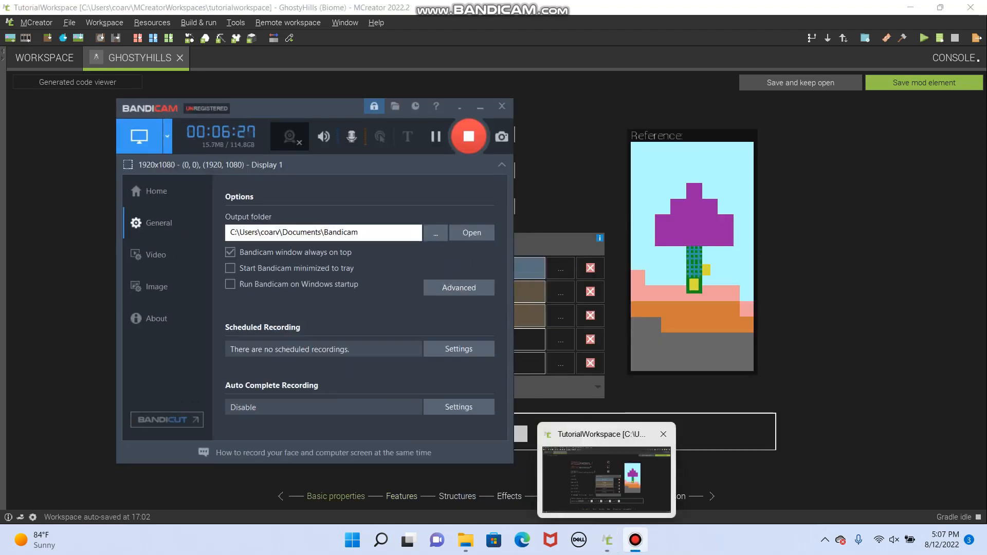
{"action": "left_click", "coordinate": [608, 540]}
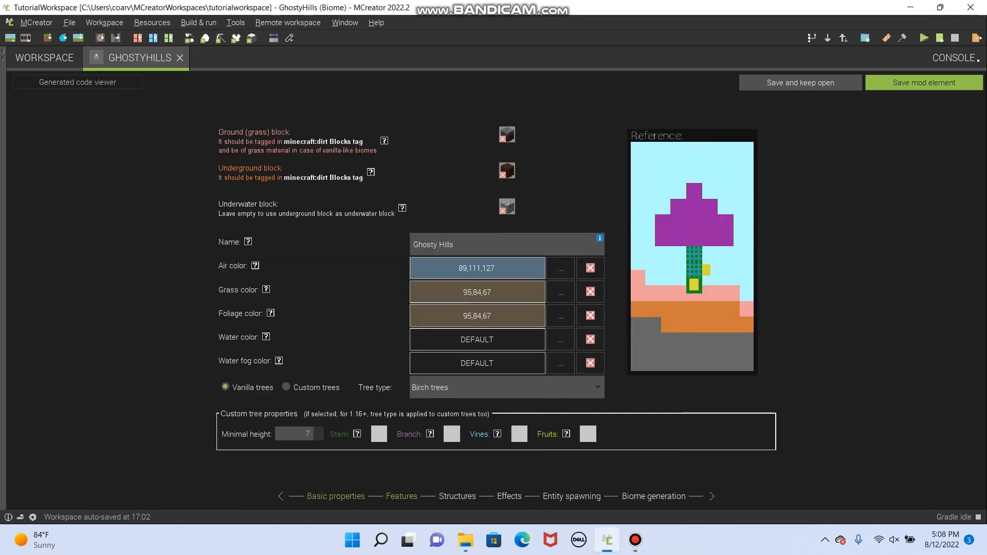
In the biome's features, set trees per chunk to 2 and grass per chunk to 6.
{"action": "left_click", "coordinate": [402, 497]}
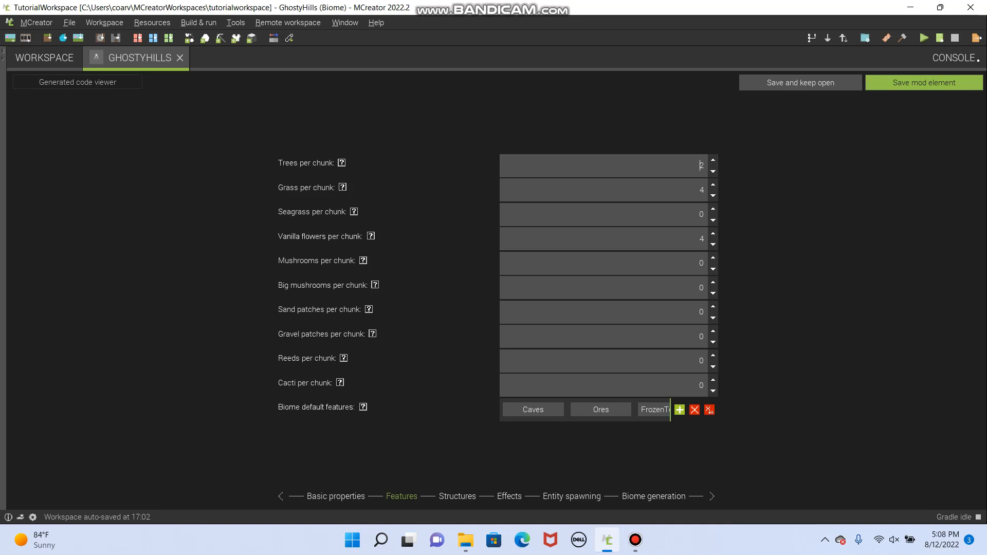
{"action": "left_click", "coordinate": [713, 196]}
{"action": "left_click", "coordinate": [713, 186]}
{"action": "key", "text": "BackSpace"}
{"action": "type", "text": "1"}
Set the per-chunk counts to 0 vanilla flowers, 16 mushrooms, 3 big mushrooms, 2 sand patches, 2 gravel patches and 1 cactus.
{"action": "left_click", "coordinate": [713, 258]}
{"action": "left_click", "coordinate": [713, 269]}
{"action": "left_click", "coordinate": [713, 269]}
{"action": "left_click", "coordinate": [713, 269]}
{"action": "left_click", "coordinate": [713, 269]}
{"action": "left_click", "coordinate": [714, 269]}
{"action": "left_click", "coordinate": [713, 283]}
{"action": "key", "text": "Down"}
{"action": "key", "text": "Down"}
{"action": "key", "text": "Down"}
{"action": "key", "text": "Down"}
{"action": "key", "text": "Down"}
{"action": "key", "text": "Down"}
{"action": "key", "text": "Down"}
{"action": "key", "text": "Down"}
{"action": "key", "text": "Down"}
{"action": "key", "text": "Down"}
Examine the Caves, Ores and FrozenTopLayer entries in the biome default features.
{"action": "left_click", "coordinate": [654, 409]}
{"action": "left_click", "coordinate": [601, 410]}
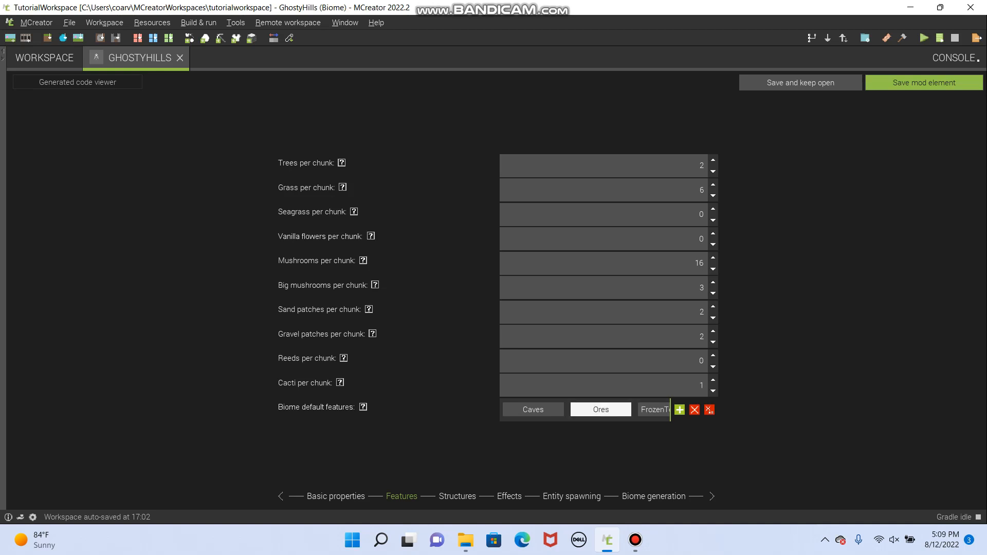
{"action": "left_click", "coordinate": [654, 410]}
{"action": "left_click", "coordinate": [569, 410]}
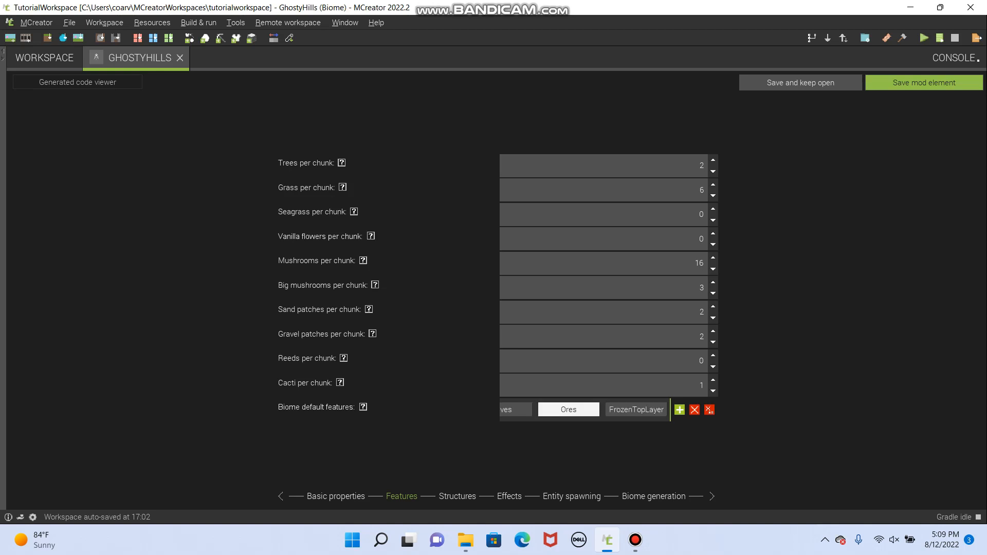
{"action": "left_click", "coordinate": [516, 410]}
{"action": "left_click", "coordinate": [601, 410]}
{"action": "left_click", "coordinate": [654, 410]}
{"action": "left_click", "coordinate": [516, 410]}
{"action": "left_click", "coordinate": [601, 409]}
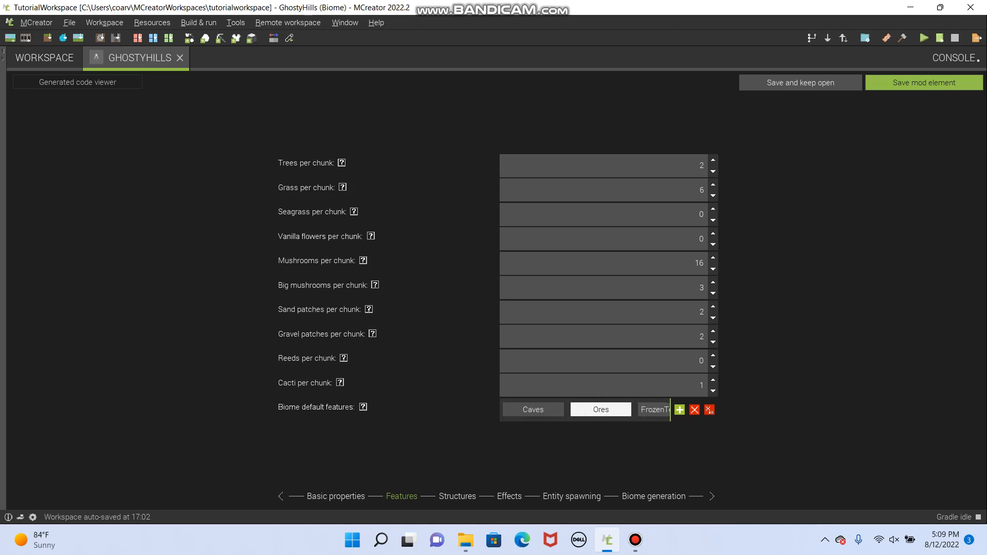
{"action": "left_click", "coordinate": [654, 410]}
{"action": "left_click", "coordinate": [569, 410]}
{"action": "left_click", "coordinate": [517, 409]}
{"action": "left_click", "coordinate": [655, 410]}
{"action": "left_click", "coordinate": [569, 410]}
{"action": "left_click", "coordinate": [516, 410]}
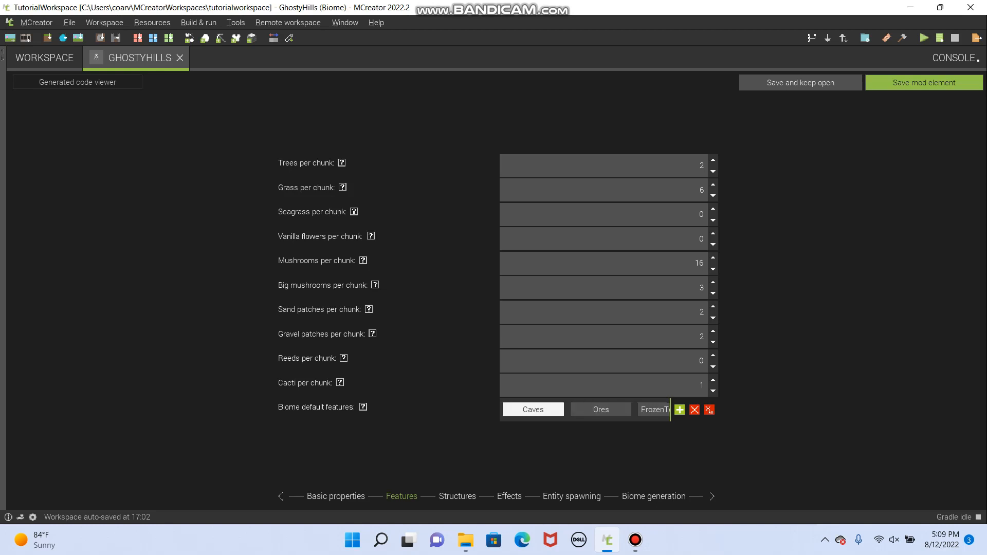
{"action": "left_click", "coordinate": [601, 410]}
{"action": "left_click", "coordinate": [654, 410]}
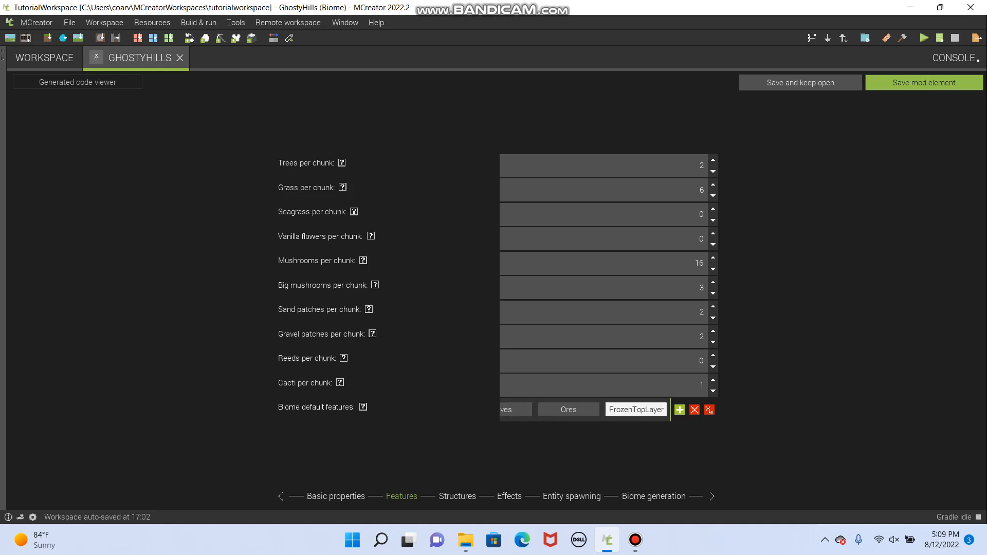
{"action": "left_click", "coordinate": [569, 410]}
{"action": "left_click", "coordinate": [516, 410]}
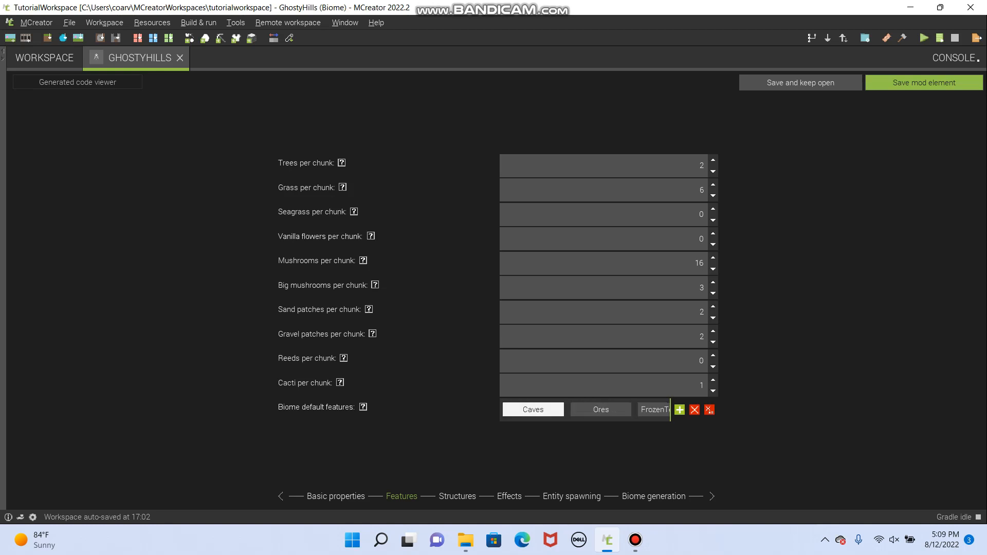
{"action": "left_click", "coordinate": [602, 410]}
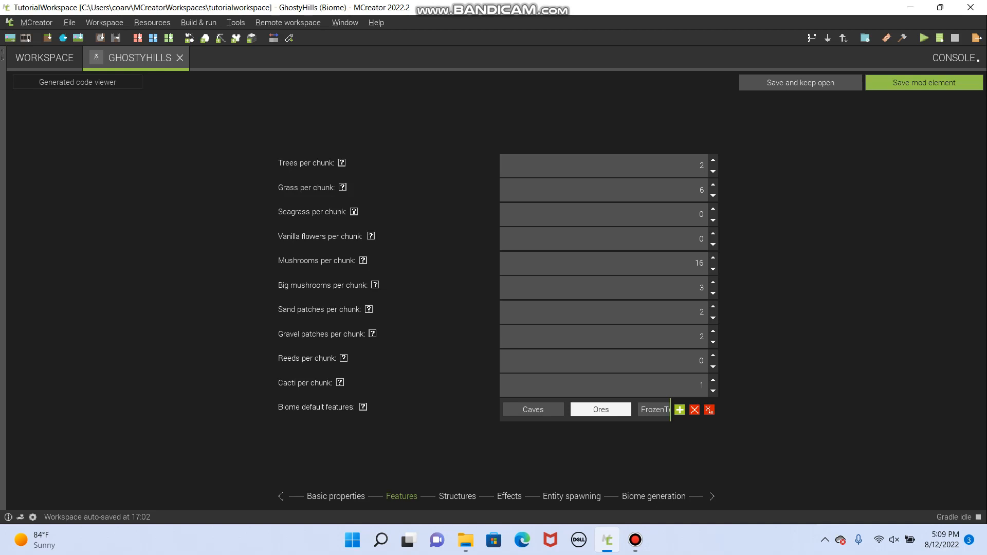
{"action": "left_click", "coordinate": [655, 410]}
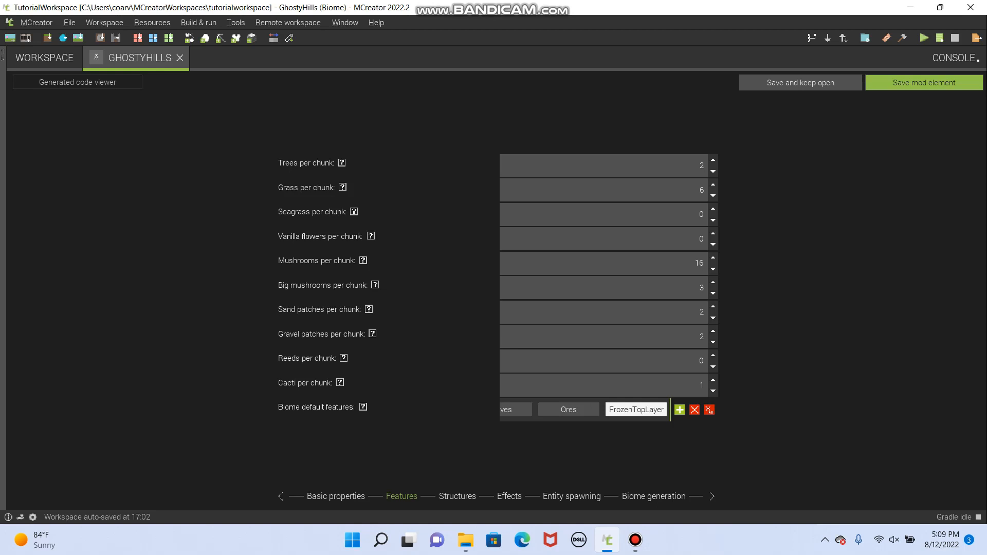
Add DeadBushes, Dripstone and Fossils to the biome default features.
{"action": "left_click", "coordinate": [680, 410]}
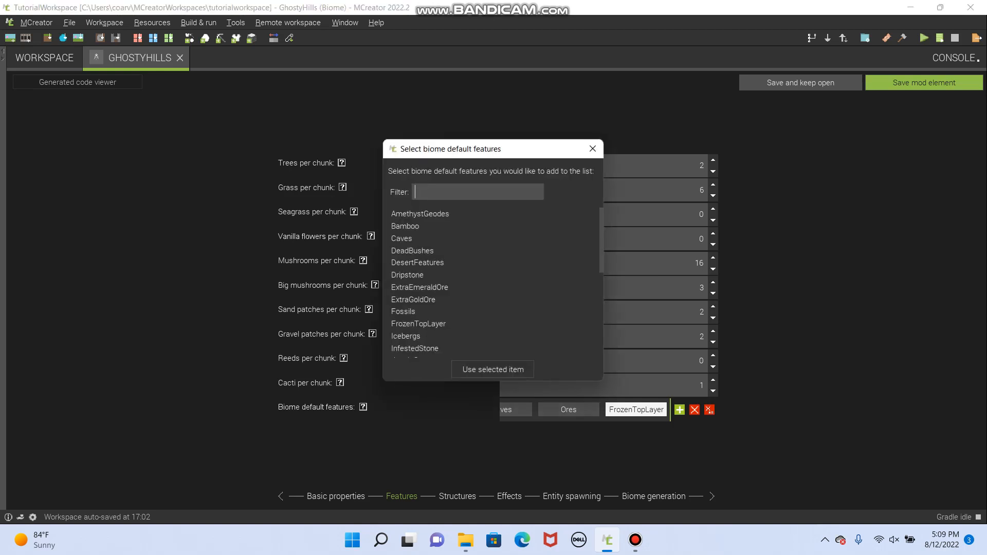
{"action": "scroll", "coordinate": [494, 281], "scroll_direction": "down", "scroll_amount": 1}
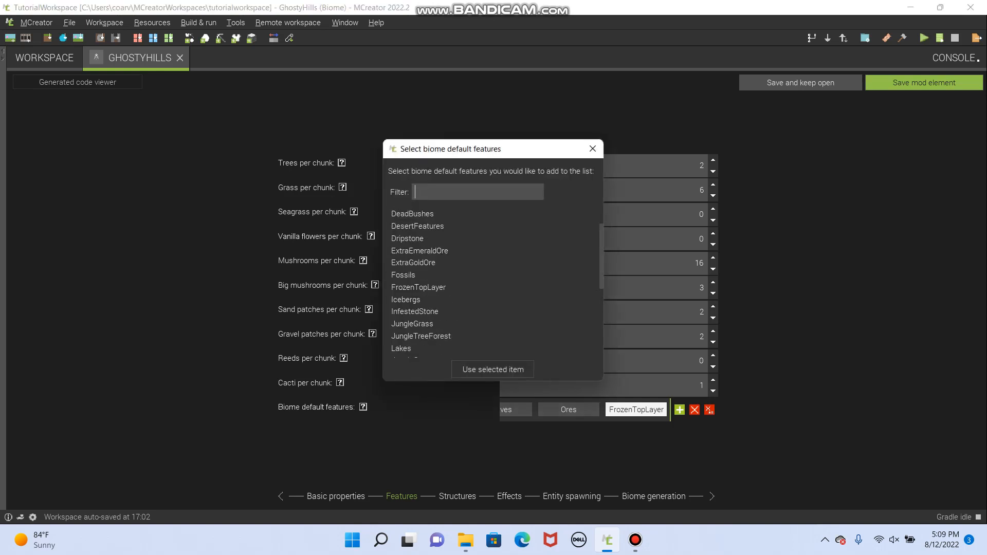
{"action": "left_click", "coordinate": [422, 214]}
{"action": "left_click", "coordinate": [493, 369]}
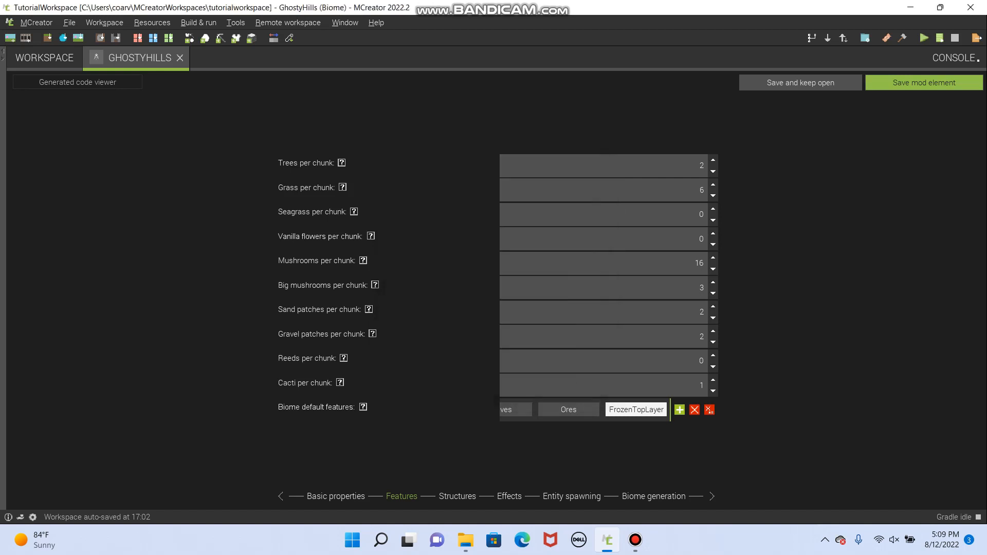
{"action": "left_click", "coordinate": [680, 409]}
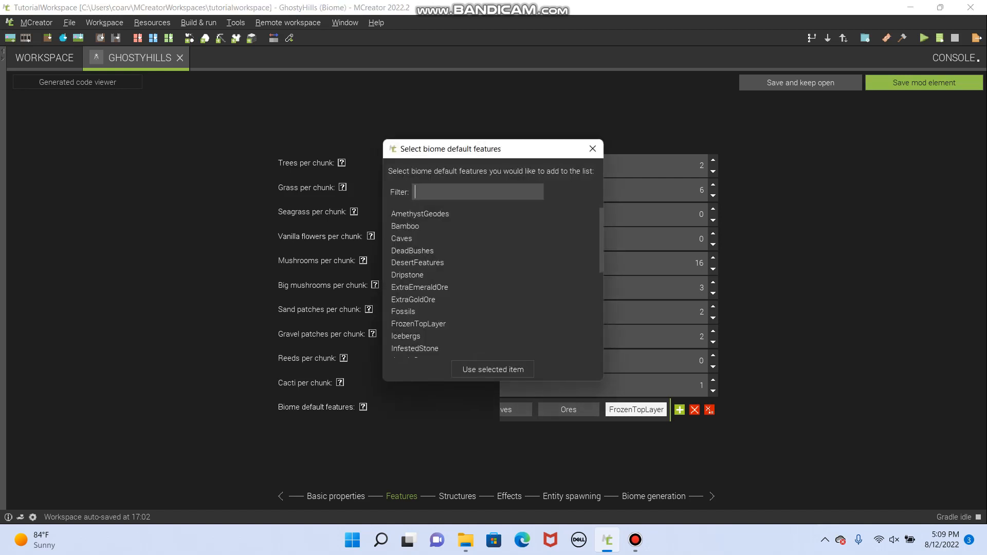
{"action": "left_click", "coordinate": [408, 275]}
{"action": "left_click", "coordinate": [492, 369]}
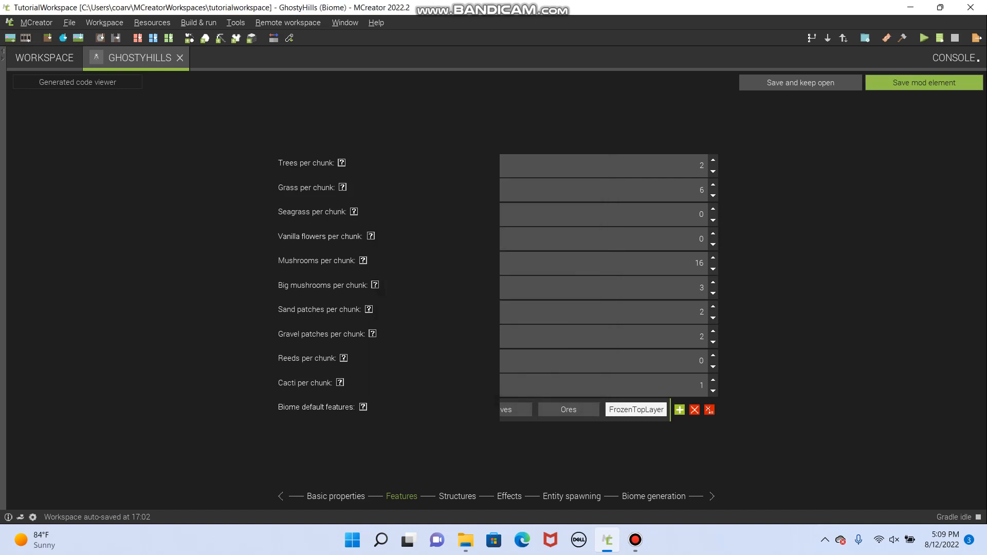
{"action": "left_click", "coordinate": [680, 410]}
{"action": "left_click", "coordinate": [403, 311]}
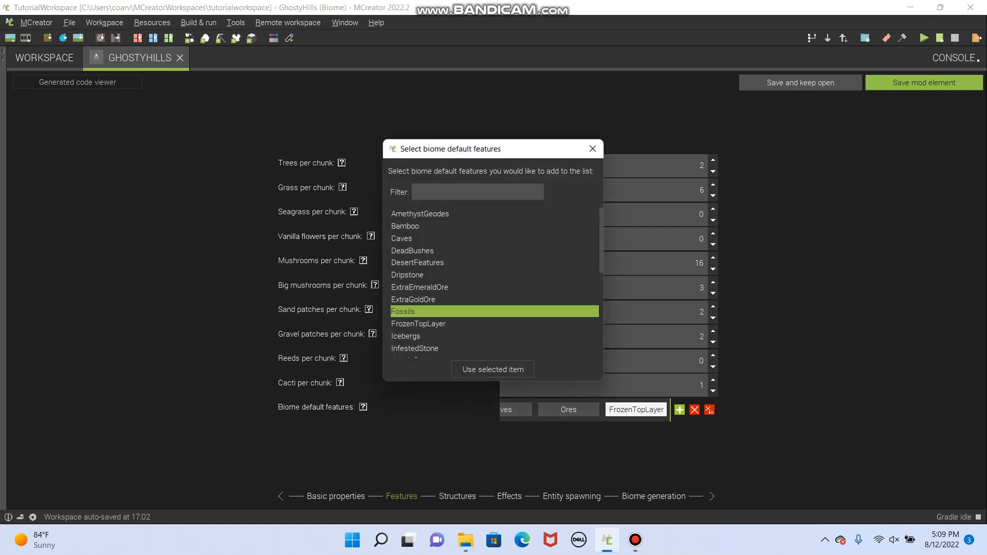
{"action": "left_click", "coordinate": [492, 369]}
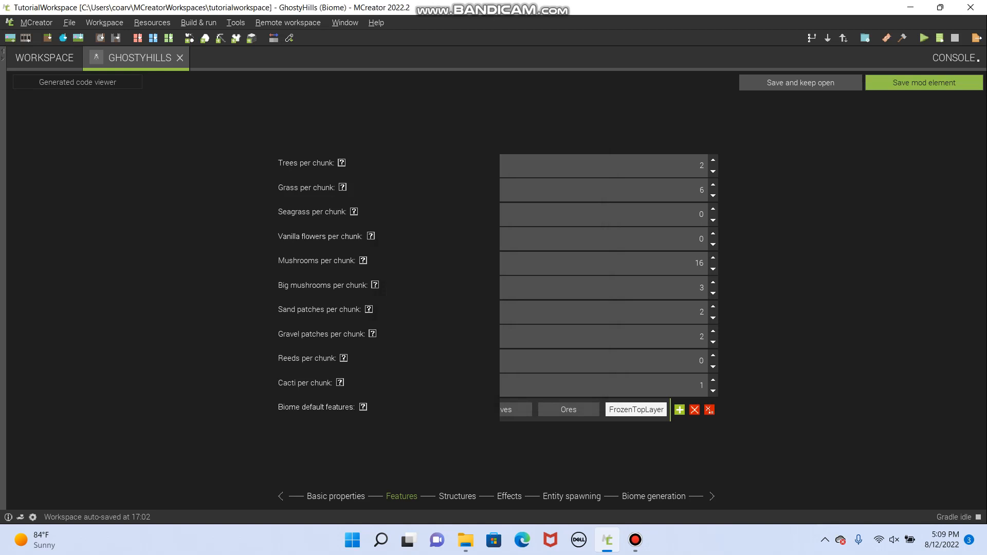
Go through the extended list of biome default features to check the added entries.
{"action": "key", "text": "Left"}
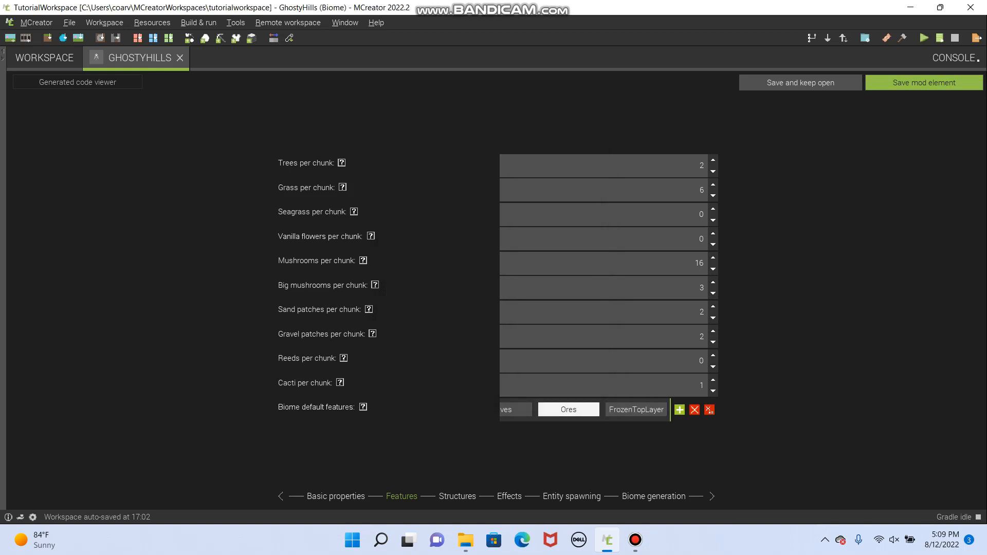
{"action": "key", "text": "Right"}
{"action": "key", "text": "Right"}
{"action": "key", "text": "Right"}
{"action": "key", "text": "Left"}
{"action": "key", "text": "Left"}
{"action": "key", "text": "Left"}
{"action": "key", "text": "Left"}
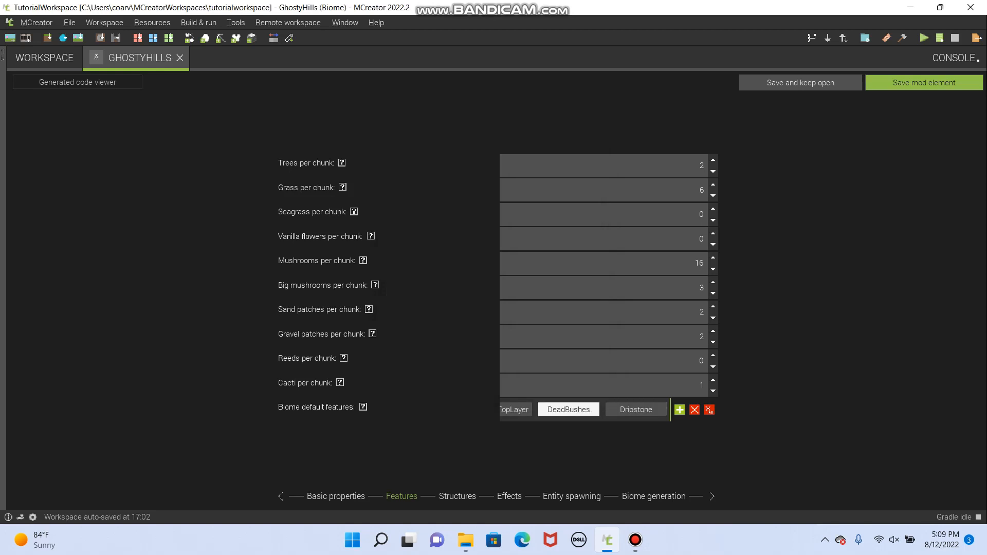
Review the biome default features from the first entry to the last and back again.
{"action": "key", "text": "Right"}
{"action": "key", "text": "Right"}
{"action": "key", "text": "Right"}
{"action": "key", "text": "Right"}
{"action": "key", "text": "Right"}
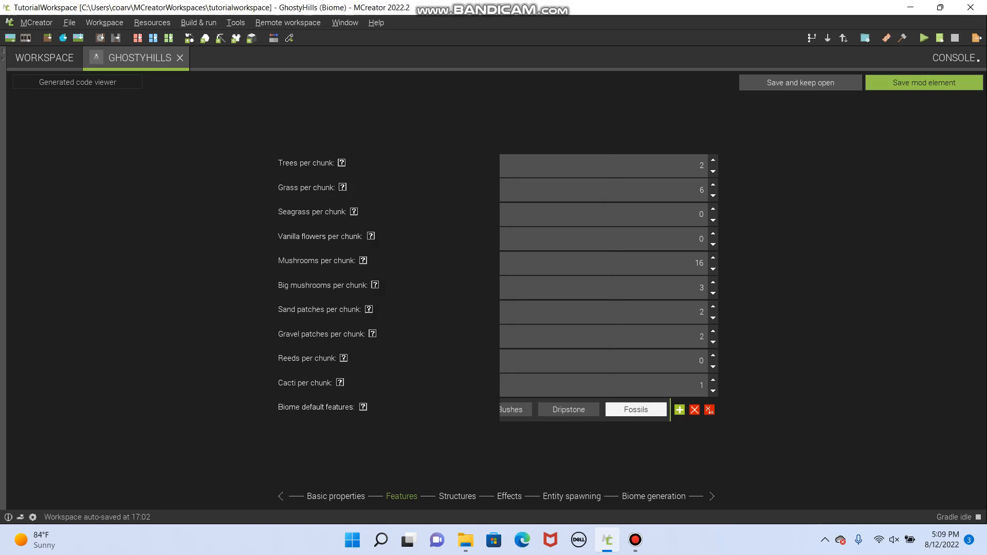
{"action": "key", "text": "Left"}
{"action": "key", "text": "Left"}
{"action": "key", "text": "Left"}
{"action": "key", "text": "Left"}
{"action": "key", "text": "Left"}
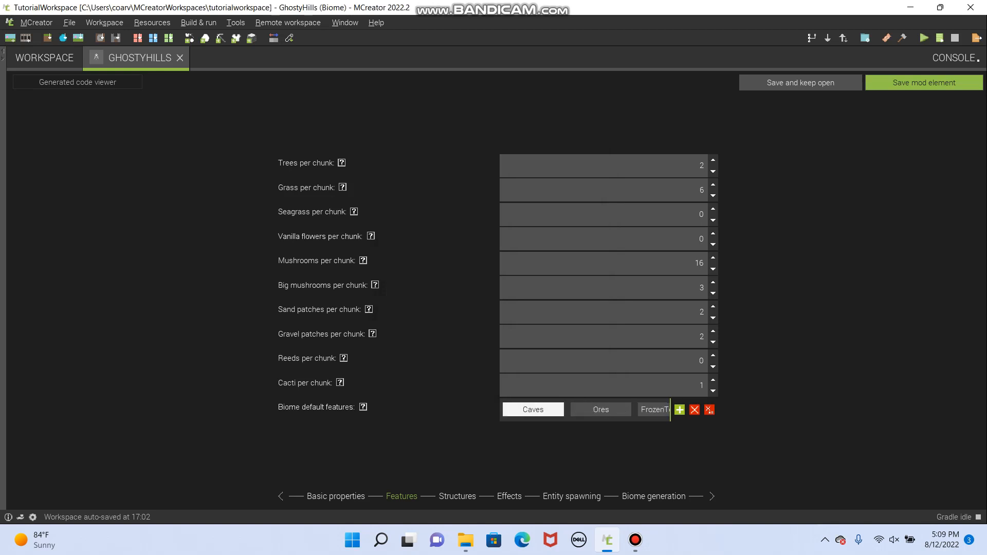
Add TaigaRocks to the biome default features.
{"action": "left_click", "coordinate": [680, 410]}
{"action": "scroll", "coordinate": [493, 285], "scroll_direction": "down", "scroll_amount": 5}
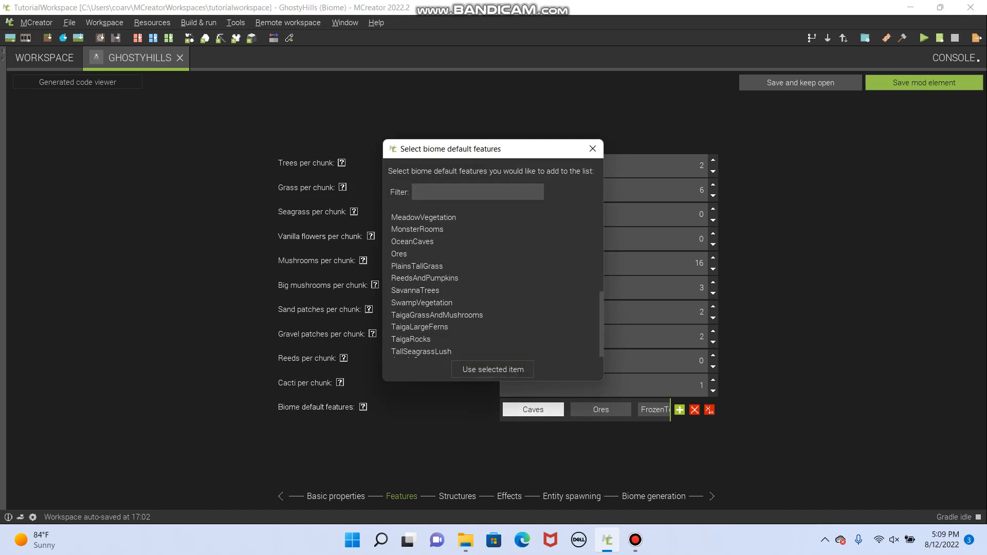
{"action": "left_click", "coordinate": [437, 339]}
{"action": "left_click", "coordinate": [493, 370]}
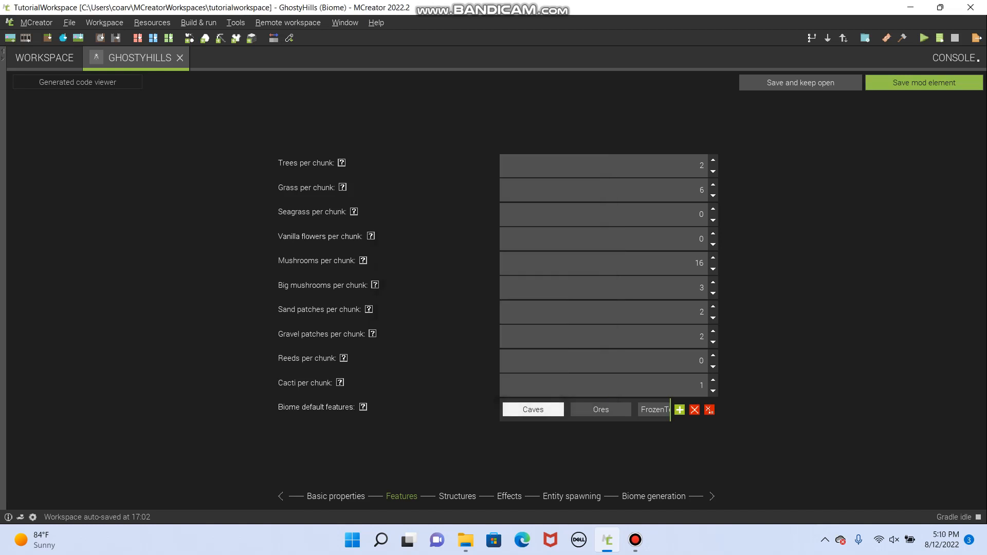
Enable mineshafts, mesa-style mineshafts and pillager outposts in the biome's structure generation settings.
{"action": "left_click", "coordinate": [457, 497]}
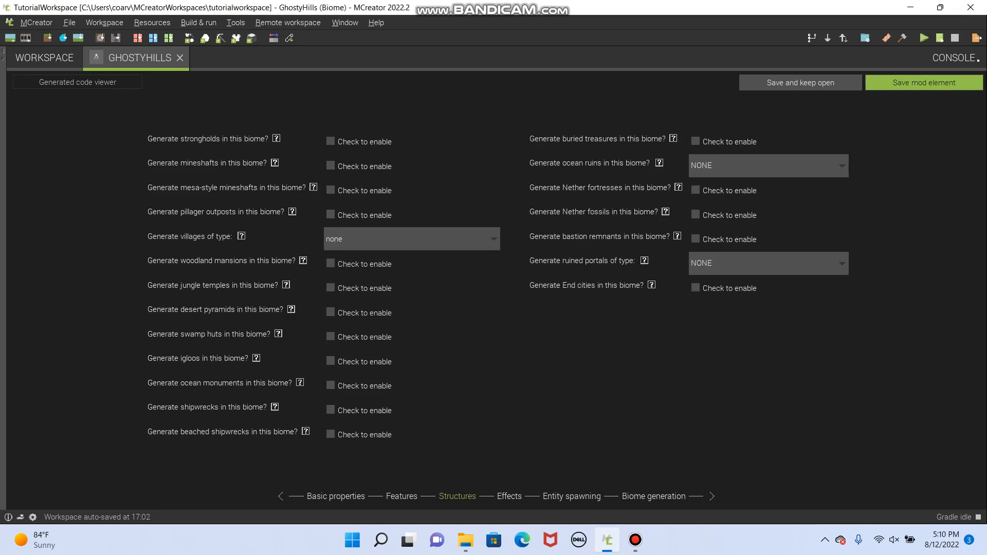
{"action": "left_click", "coordinate": [401, 496]}
{"action": "left_click", "coordinate": [457, 497]}
{"action": "left_click", "coordinate": [331, 165]}
{"action": "left_click", "coordinate": [330, 190]}
{"action": "left_click", "coordinate": [331, 215]}
Look through the available village types for the biome and choose none.
{"action": "left_click", "coordinate": [412, 239]}
{"action": "key", "text": "Down"}
{"action": "key", "text": "Down"}
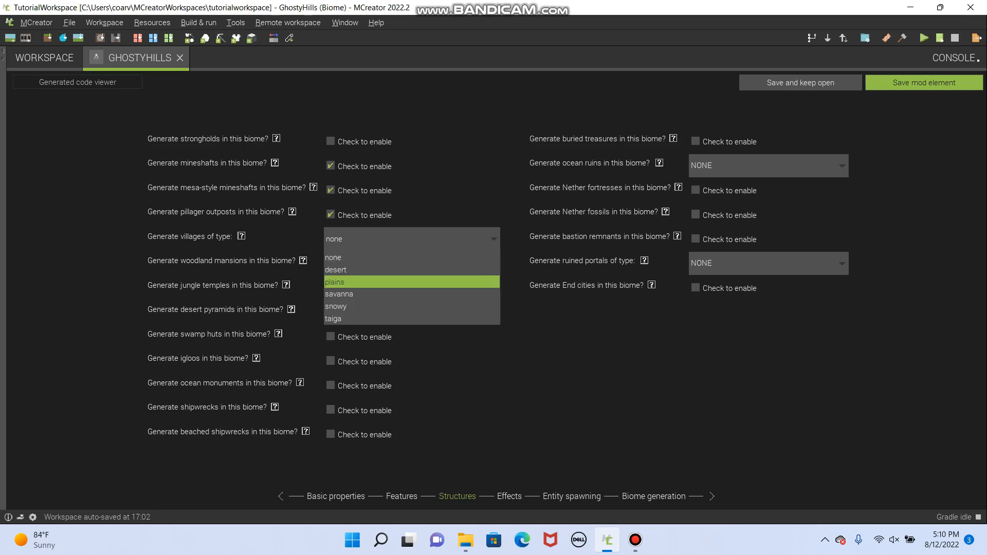
{"action": "key", "text": "Down"}
{"action": "key", "text": "Down"}
{"action": "key", "text": "Up"}
{"action": "key", "text": "Down"}
{"action": "key", "text": "Down"}
{"action": "key", "text": "Up"}
{"action": "key", "text": "Up"}
{"action": "key", "text": "Up"}
{"action": "key", "text": "Up"}
{"action": "key", "text": "Up"}
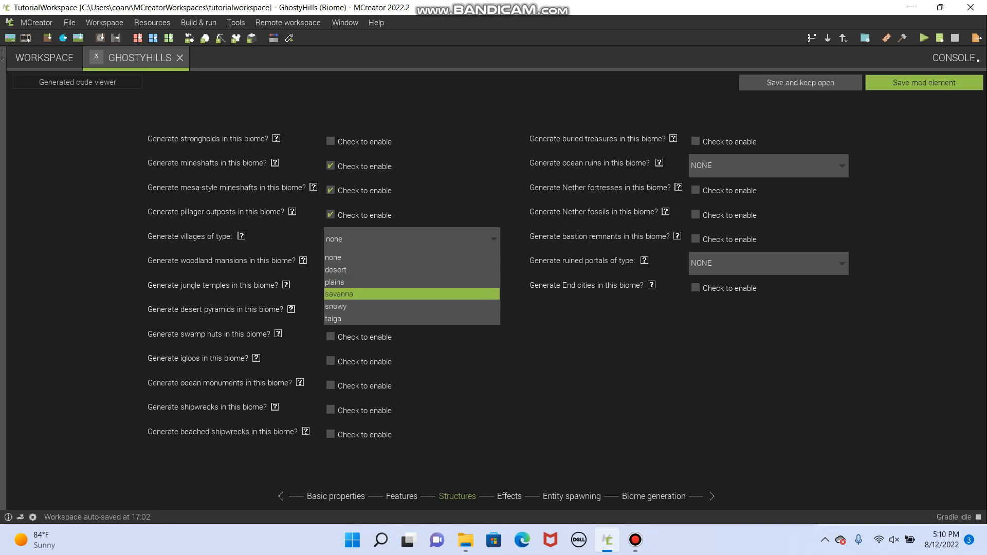
{"action": "key", "text": "Down"}
{"action": "key", "text": "Down"}
{"action": "key", "text": "Down"}
{"action": "key", "text": "Down"}
{"action": "key", "text": "Down"}
{"action": "key", "text": "Up"}
{"action": "key", "text": "Up"}
{"action": "key", "text": "Up"}
{"action": "key", "text": "Up"}
{"action": "key", "text": "Up"}
{"action": "key", "text": "Down"}
{"action": "key", "text": "Down"}
{"action": "key", "text": "Down"}
{"action": "key", "text": "Up"}
{"action": "key", "text": "Down"}
{"action": "key", "text": "Down"}
{"action": "key", "text": "Down"}
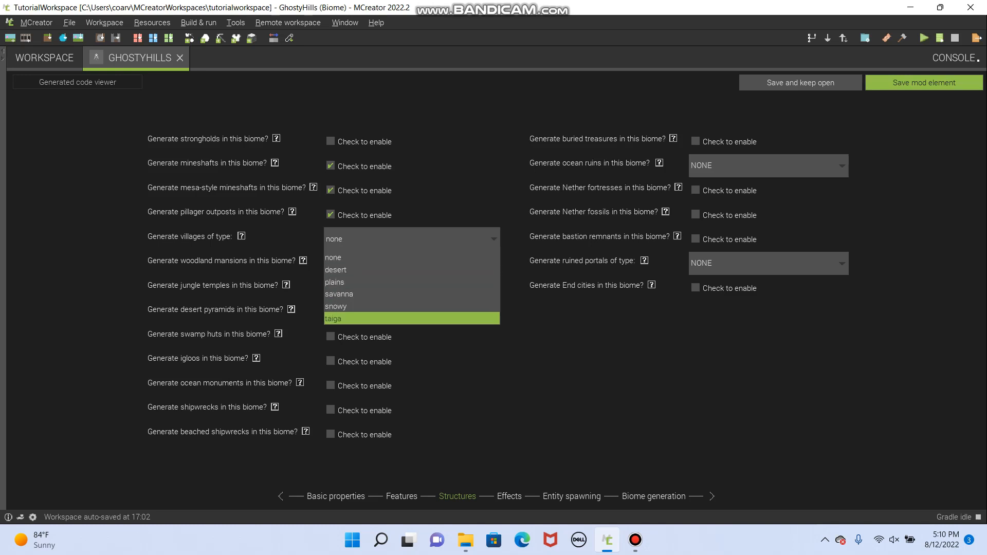
{"action": "key", "text": "Up"}
{"action": "key", "text": "Up"}
{"action": "key", "text": "Up"}
{"action": "key", "text": "Up"}
{"action": "key", "text": "Up"}
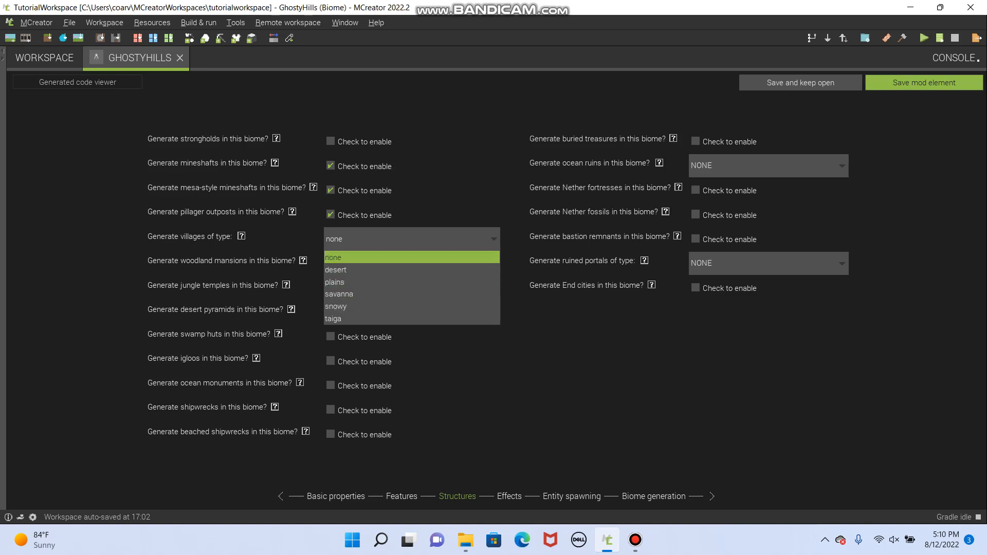
{"action": "key", "text": "Return"}
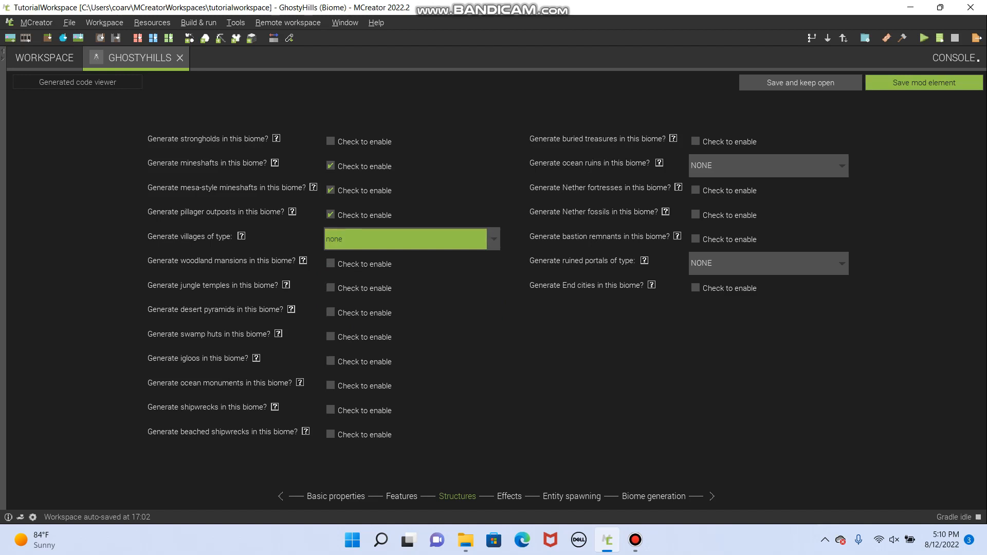
Set the biome music in the effects settings to music.nether.soul_sand_valley, filtering the sounds by "music".
{"action": "left_click", "coordinate": [509, 496]}
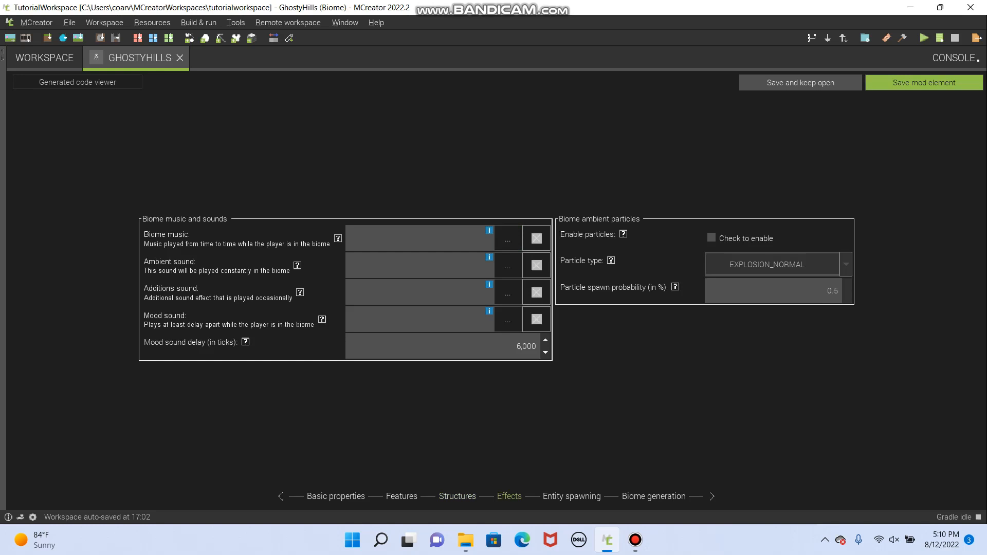
{"action": "left_click", "coordinate": [508, 238]}
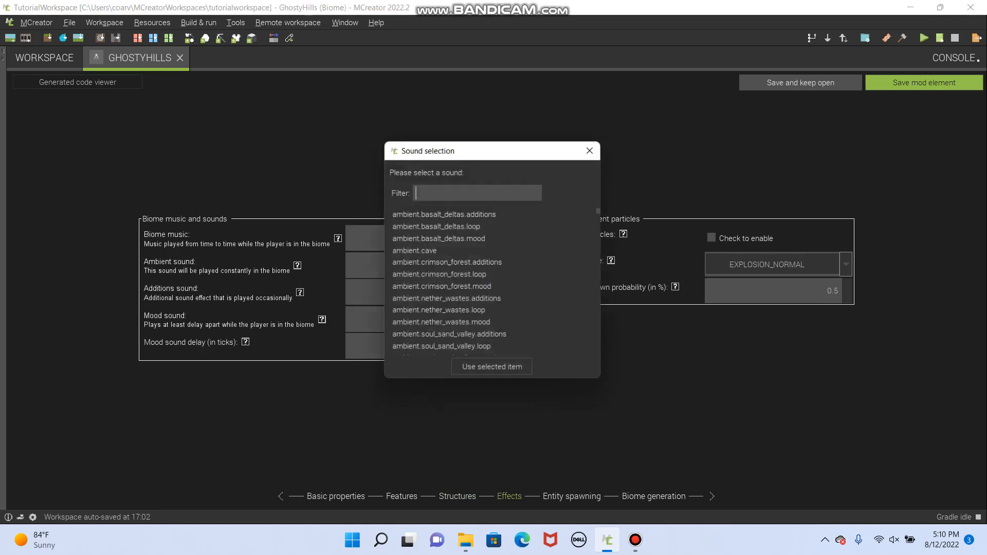
{"action": "type", "text": "music"}
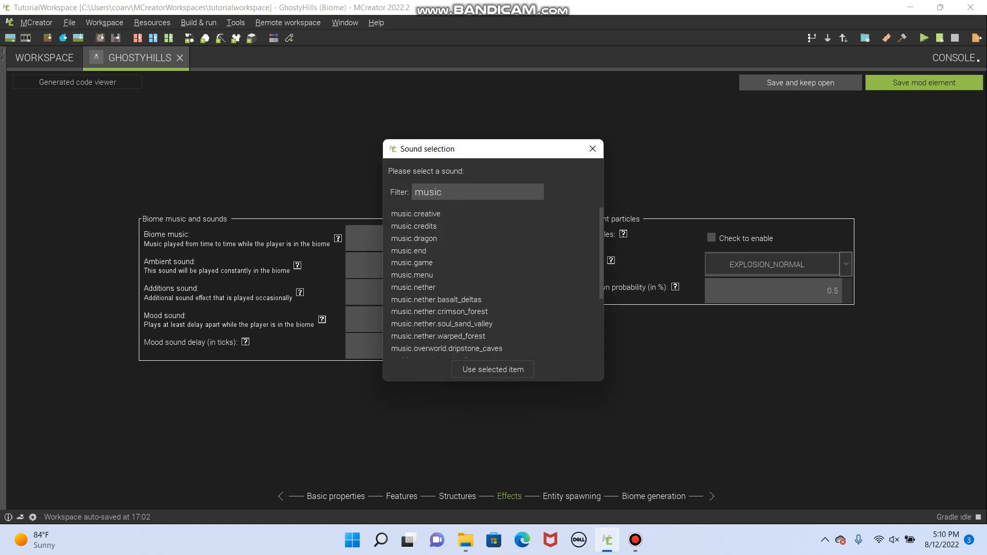
{"action": "left_click", "coordinate": [442, 324]}
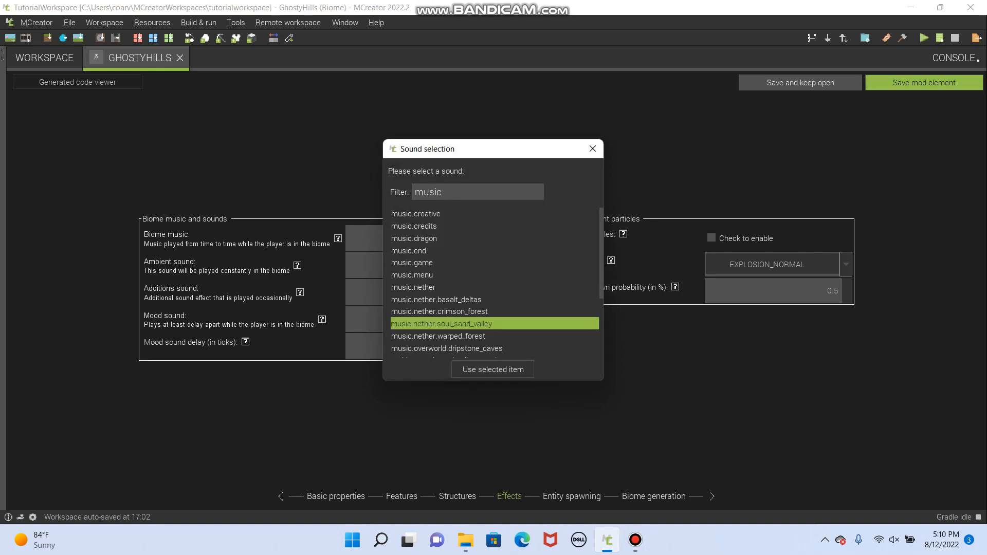
{"action": "left_click", "coordinate": [492, 370]}
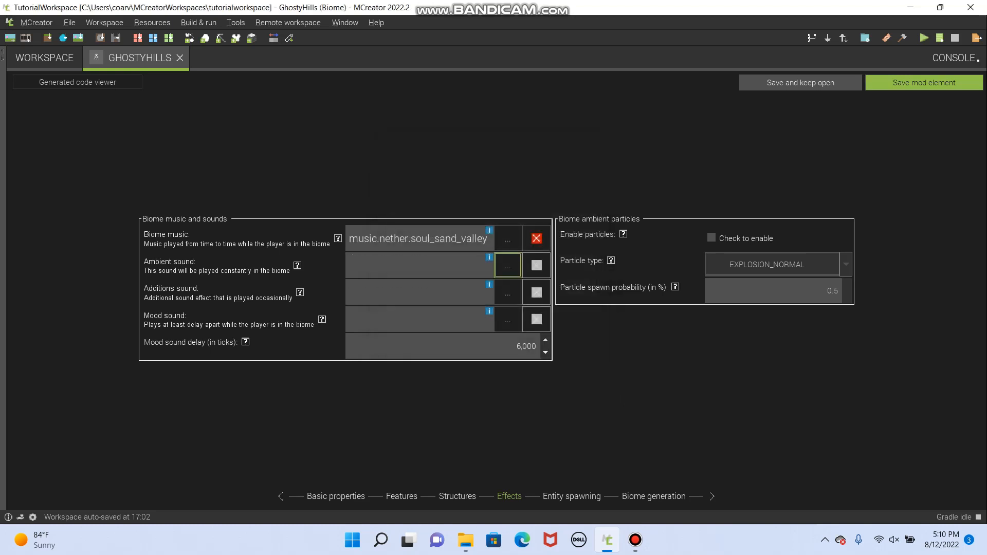
Set the biome's ambient sound to ambient.nether_wastes.loop, filtering the sounds by "ambient".
{"action": "left_click", "coordinate": [508, 265]}
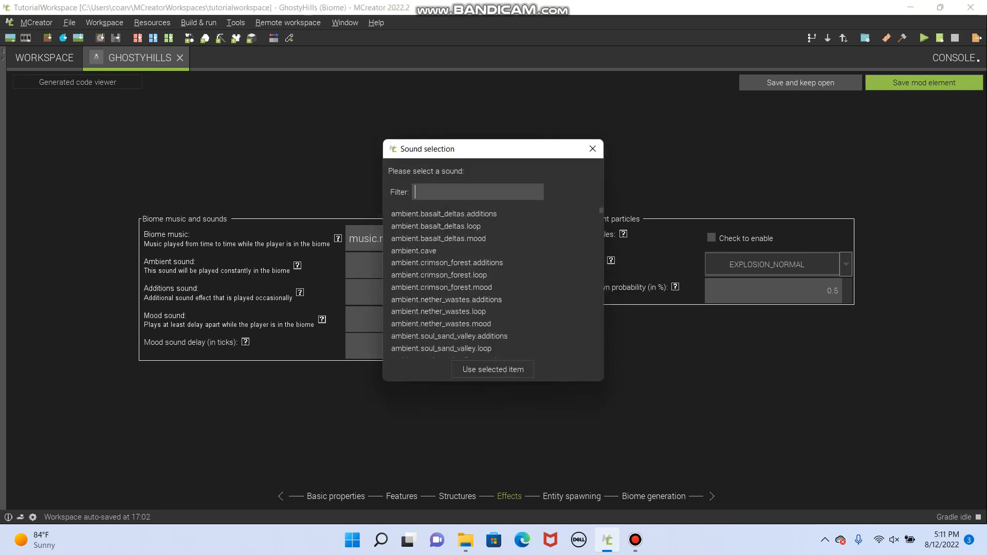
{"action": "type", "text": "ambient"}
{"action": "scroll", "coordinate": [491, 280], "scroll_direction": "down", "scroll_amount": 1}
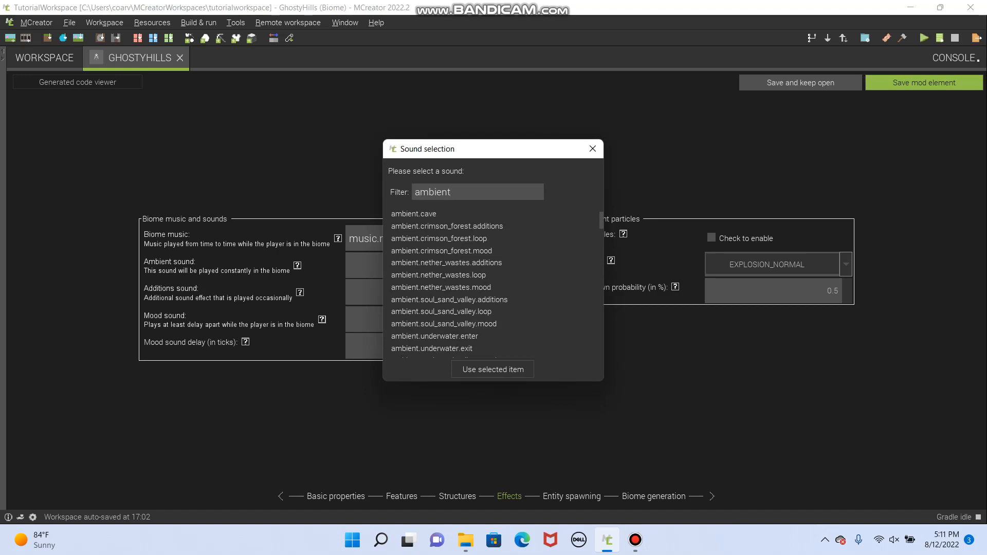
{"action": "left_click", "coordinate": [463, 275]}
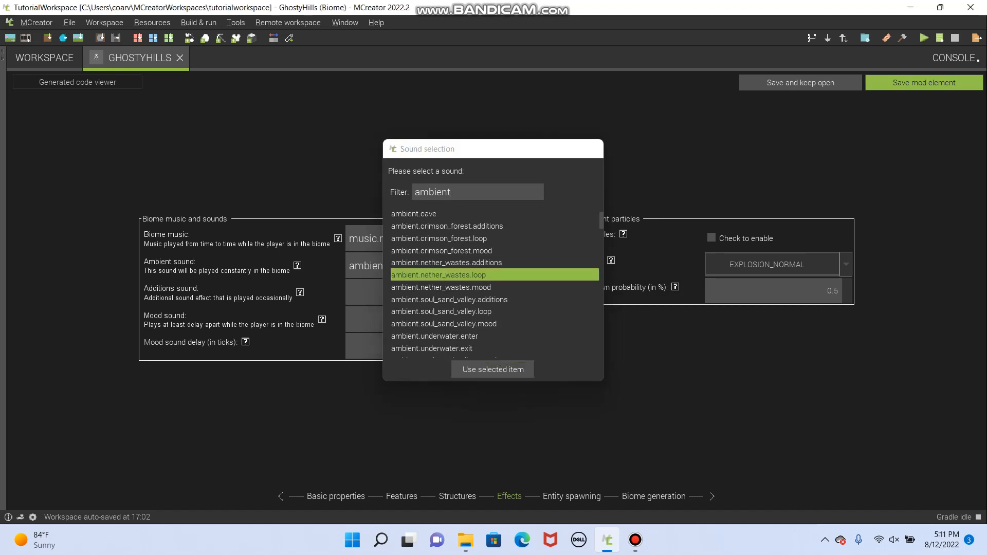
{"action": "left_click", "coordinate": [492, 369]}
Browse the sound list and set the biome's additions sound to ambient.crimson_forest.additions.
{"action": "left_click", "coordinate": [507, 293]}
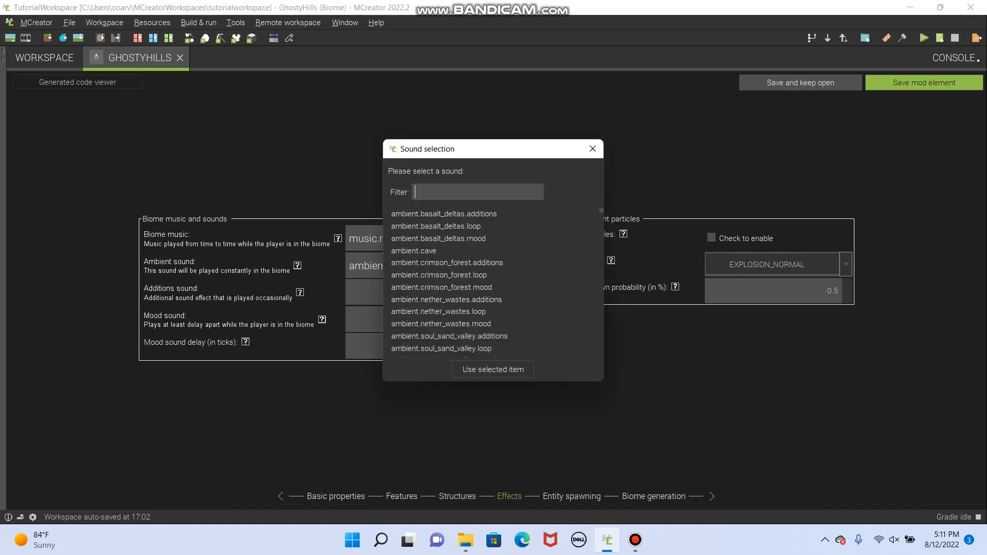
{"action": "scroll", "coordinate": [463, 283], "scroll_direction": "down", "scroll_amount": 8}
{"action": "scroll", "coordinate": [463, 283], "scroll_direction": "up", "scroll_amount": 6}
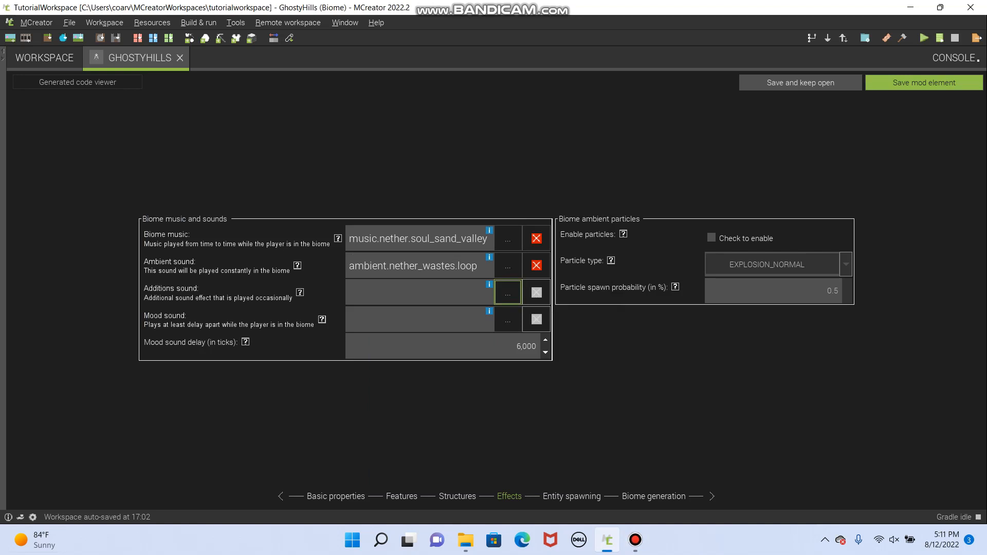
{"action": "left_click", "coordinate": [507, 293]}
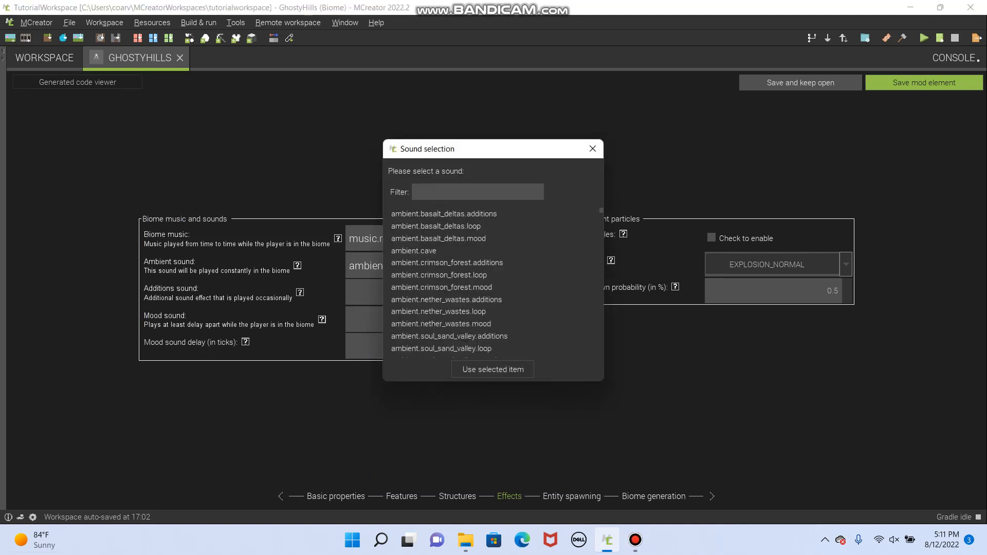
{"action": "left_click", "coordinate": [447, 263]}
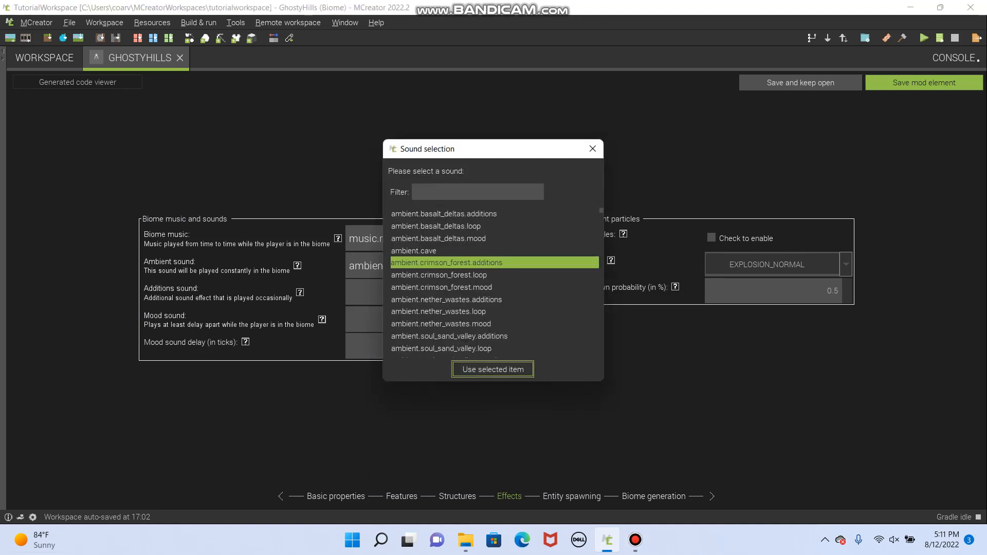
{"action": "left_click", "coordinate": [493, 370]}
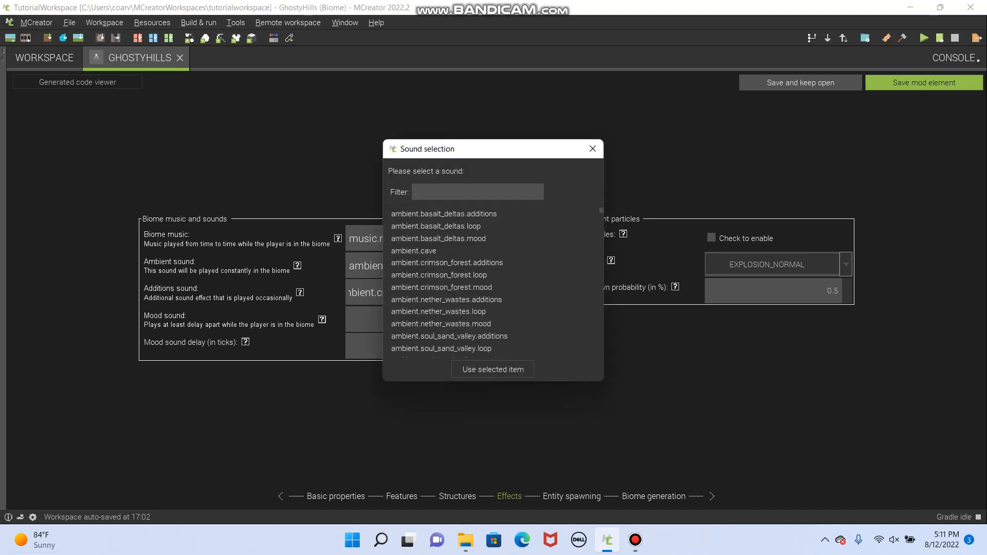
Set the biome's mood sound to ambient.crimson_forest.mood, filtering the sounds by "mood".
{"action": "type", "text": "mood"}
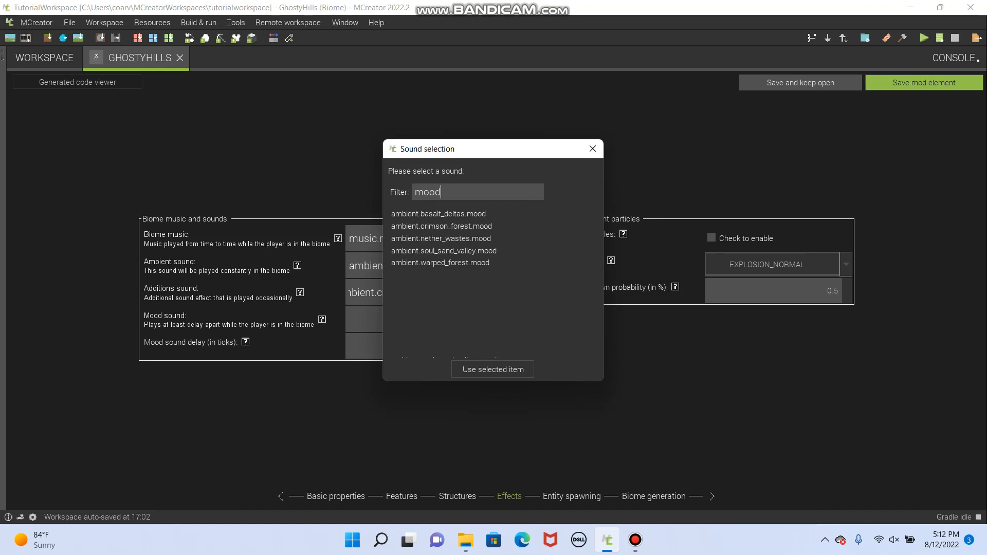
{"action": "left_click", "coordinate": [441, 227]}
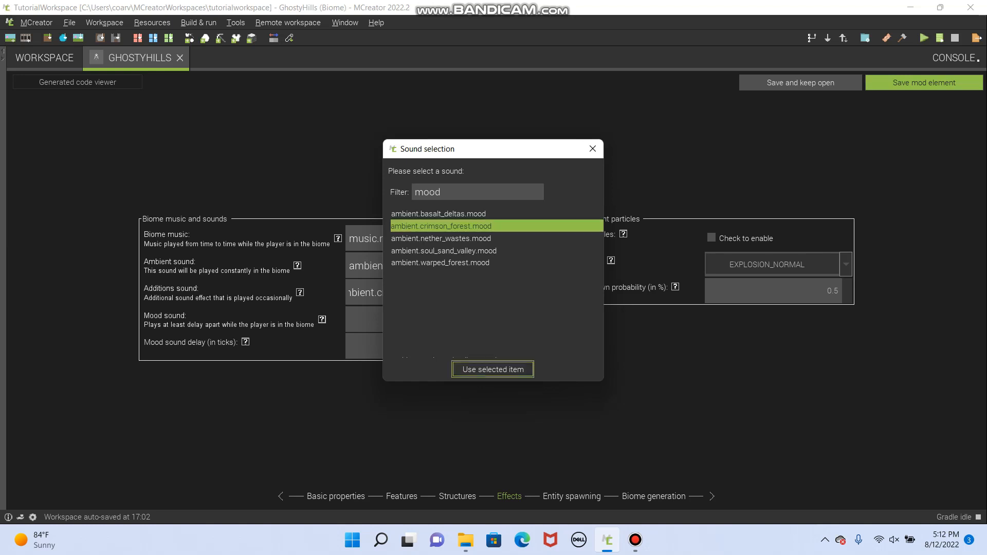
{"action": "left_click", "coordinate": [492, 369]}
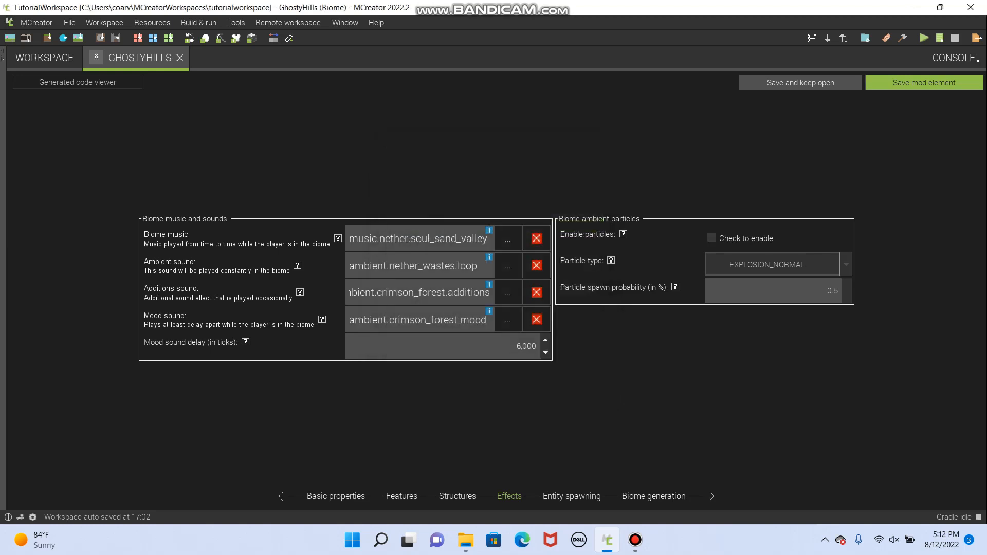
Enable ambient particles for the biome with type WHITE_ASH and a spawn probability of 0.2 percent.
{"action": "left_click", "coordinate": [711, 238]}
{"action": "left_click", "coordinate": [778, 265]}
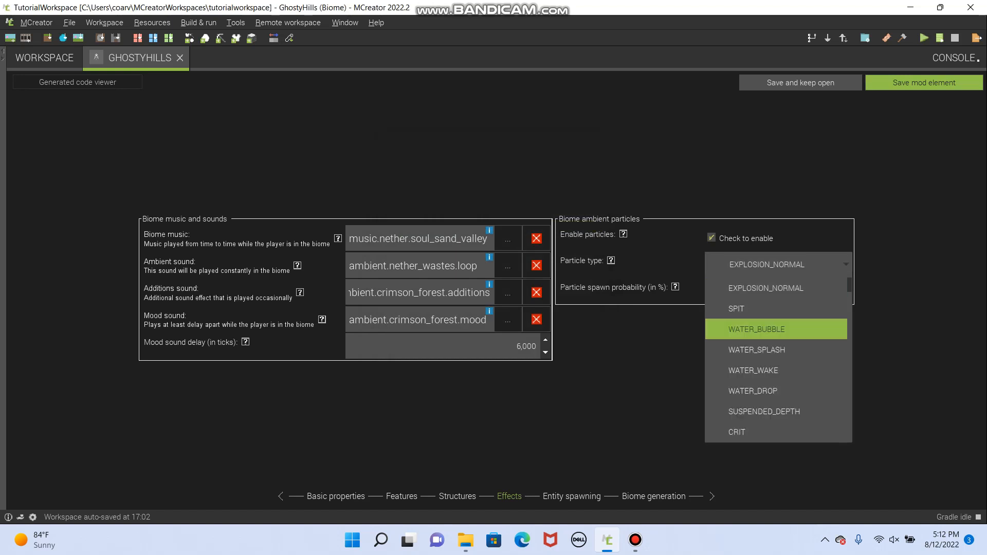
{"action": "scroll", "coordinate": [778, 360], "scroll_direction": "down", "scroll_amount": 6}
{"action": "scroll", "coordinate": [778, 411], "scroll_direction": "down", "scroll_amount": 8}
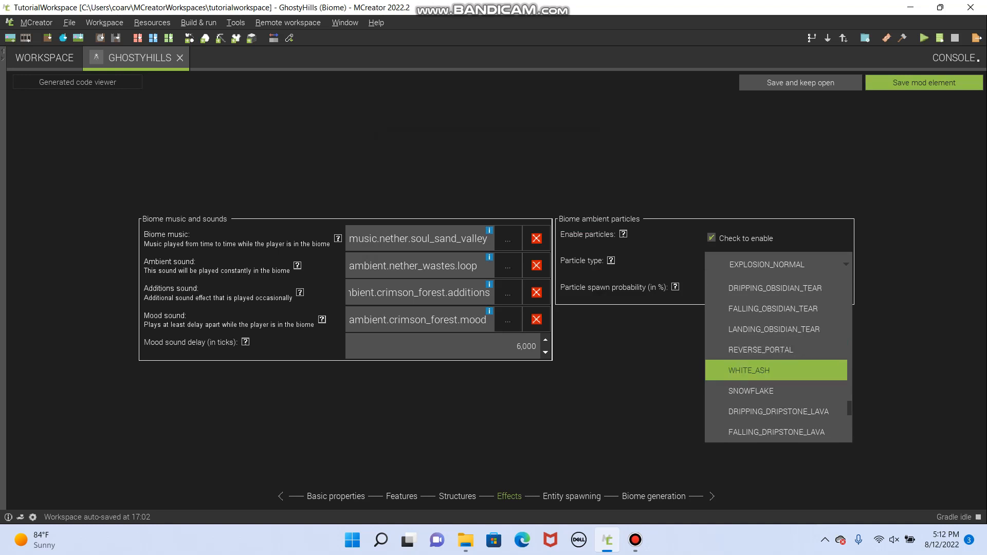
{"action": "scroll", "coordinate": [778, 370], "scroll_direction": "up", "scroll_amount": 3}
{"action": "scroll", "coordinate": [779, 370], "scroll_direction": "down", "scroll_amount": 3}
{"action": "left_click", "coordinate": [750, 370]}
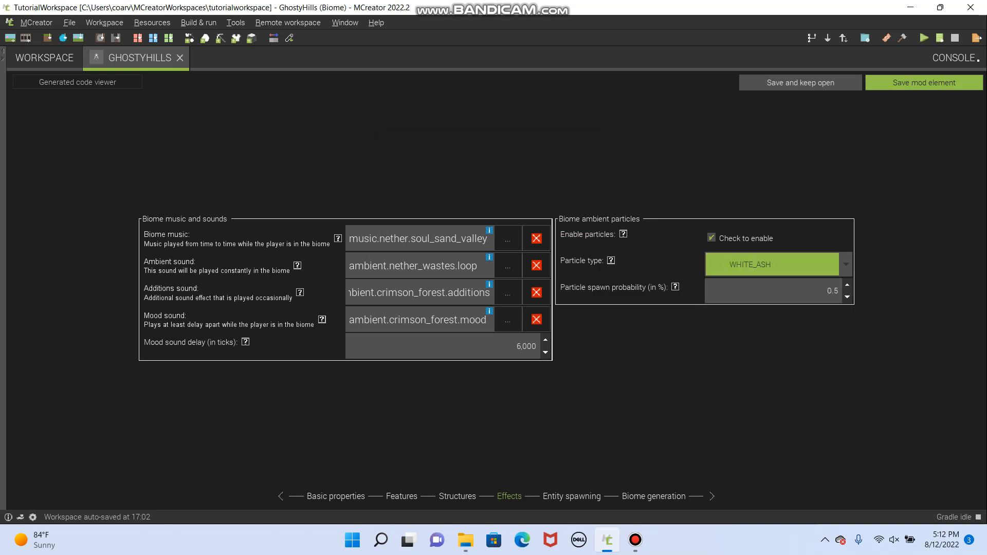
{"action": "left_click", "coordinate": [847, 297]}
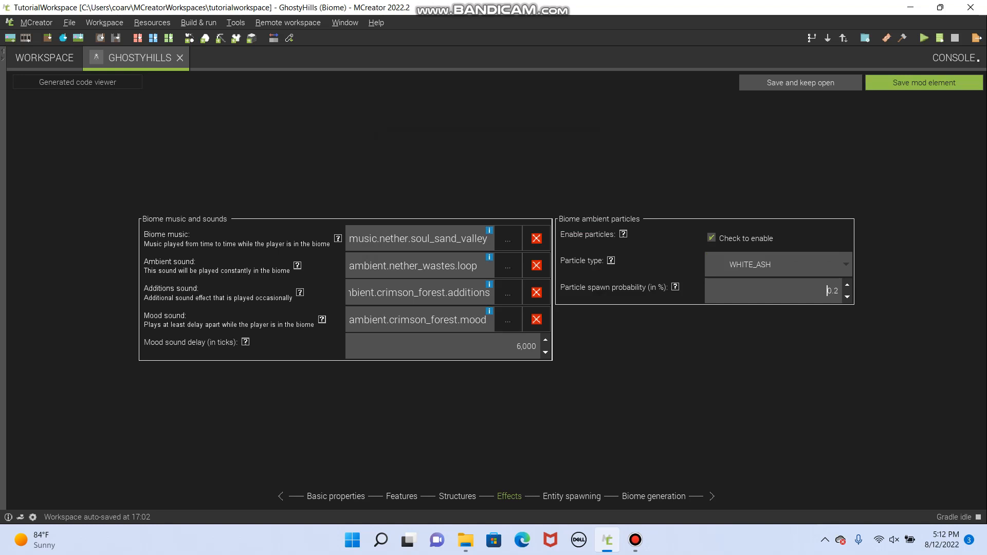
Add a first entity spawn entry to the biome and set its entity to EntityZombie, filtering the entities by "zom".
{"action": "left_click", "coordinate": [572, 497]}
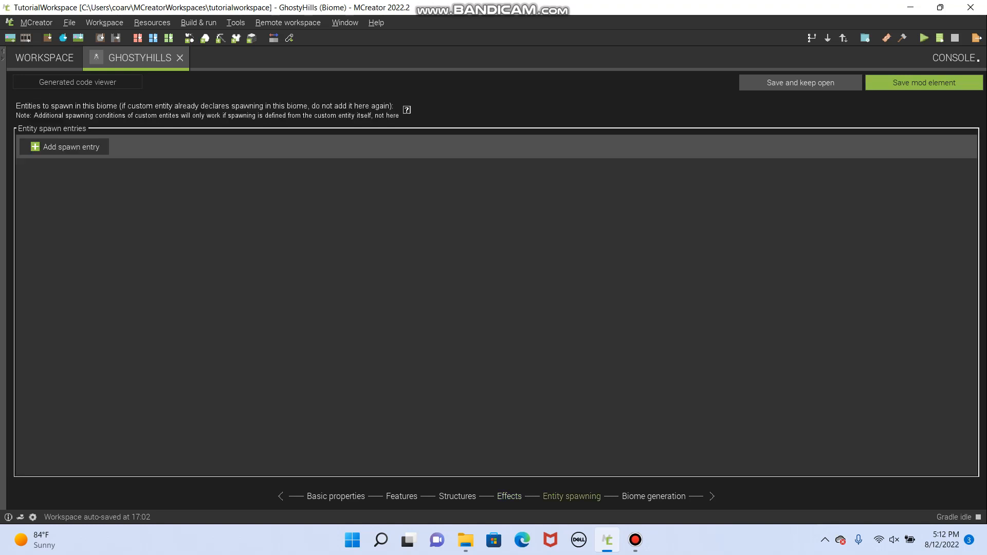
{"action": "left_click", "coordinate": [65, 147]}
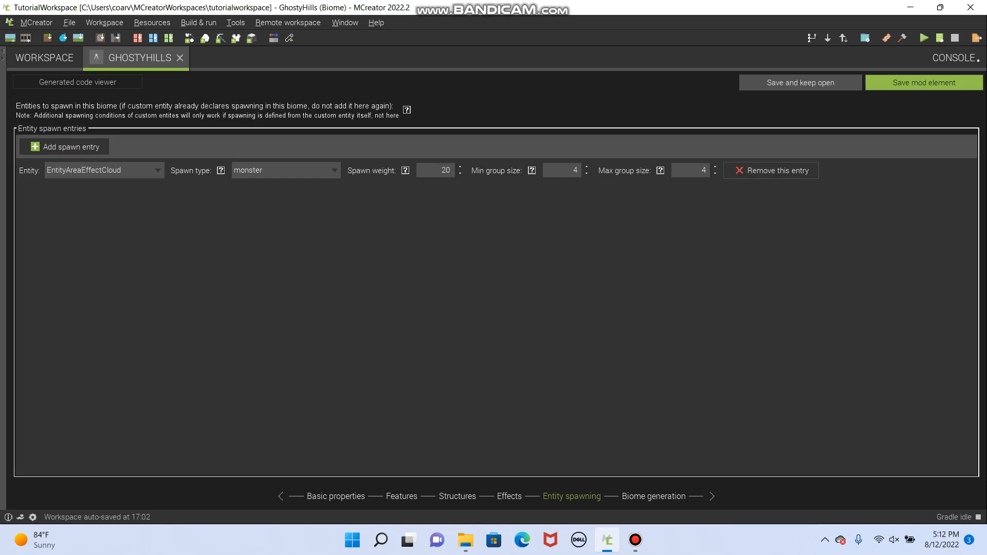
{"action": "left_click", "coordinate": [104, 170]}
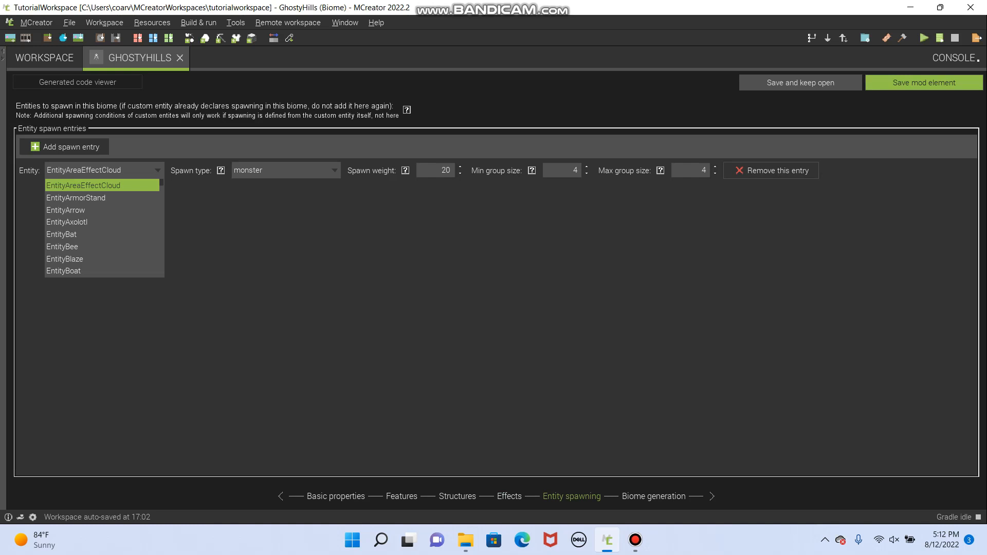
{"action": "type", "text": "zom"}
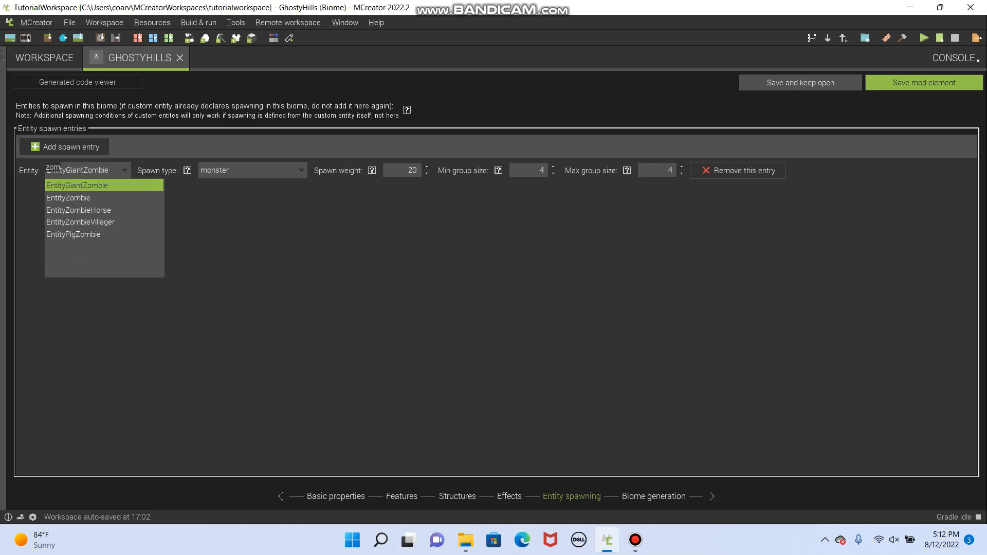
{"action": "key", "text": "Down"}
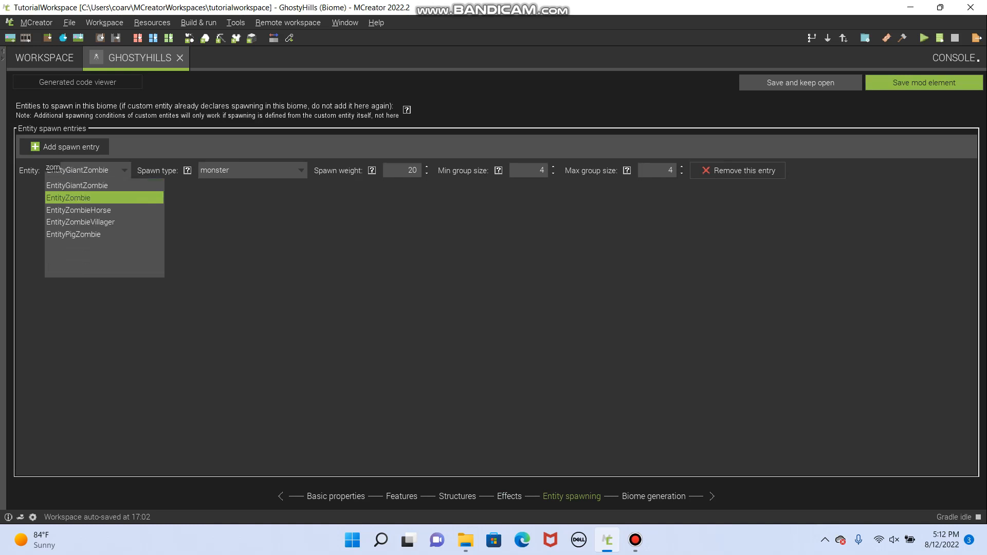
{"action": "left_click", "coordinate": [77, 198]}
Add a second spawn entry for EntityGiantZombie, filtering the entities by "zomb".
{"action": "left_click", "coordinate": [65, 147]}
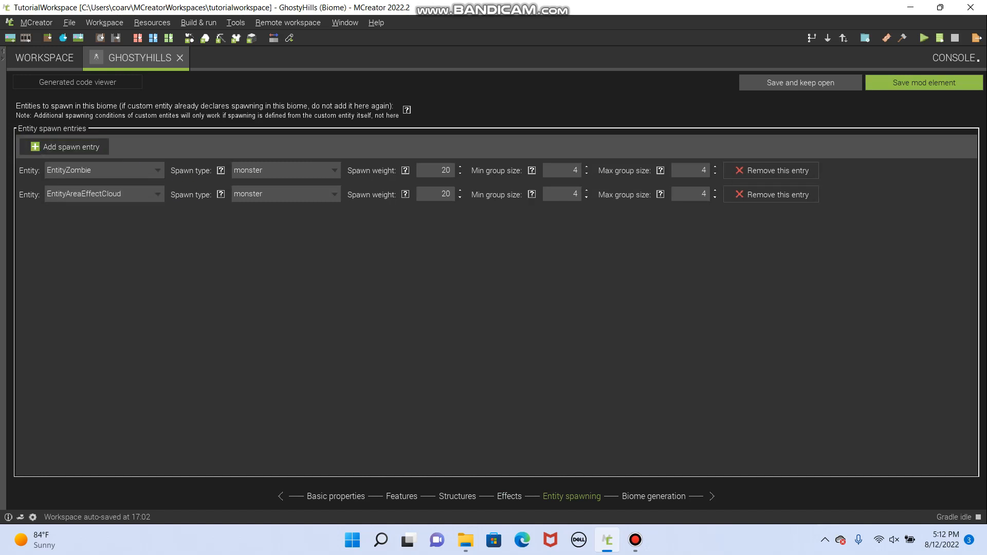
{"action": "left_click", "coordinate": [104, 194]}
{"action": "type", "text": "zomn"}
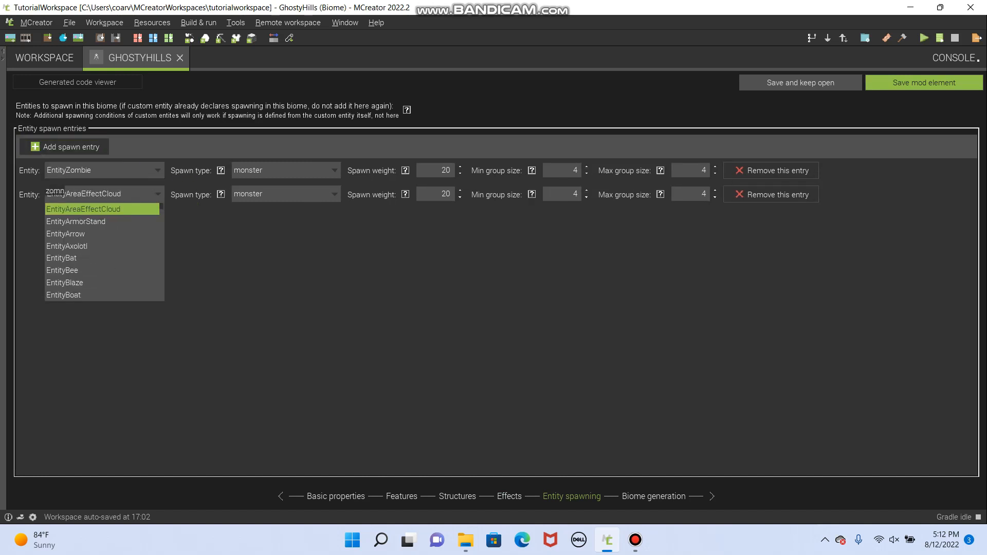
{"action": "key", "text": "BackSpace"}
{"action": "type", "text": "b"}
{"action": "key", "text": "Down"}
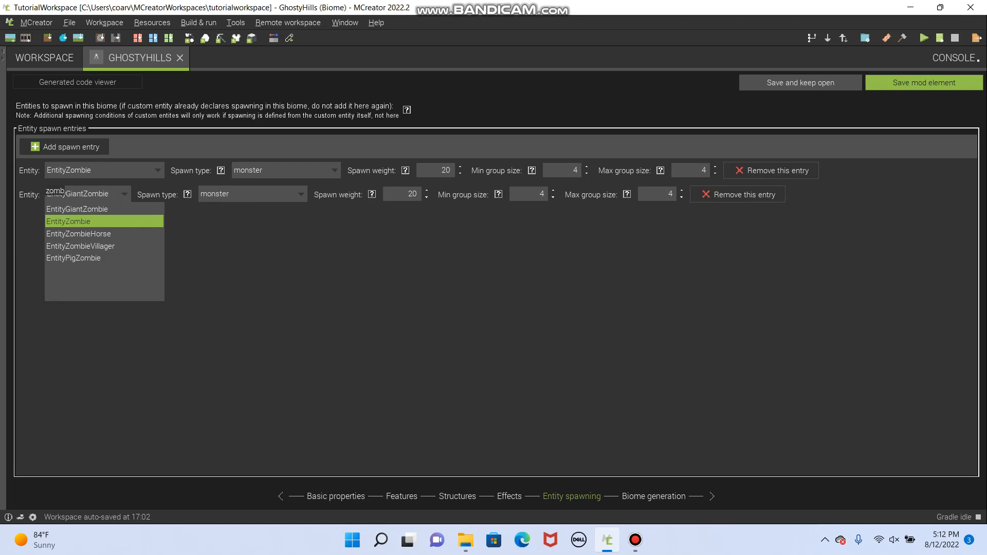
{"action": "key", "text": "Up"}
{"action": "key", "text": "Return"}
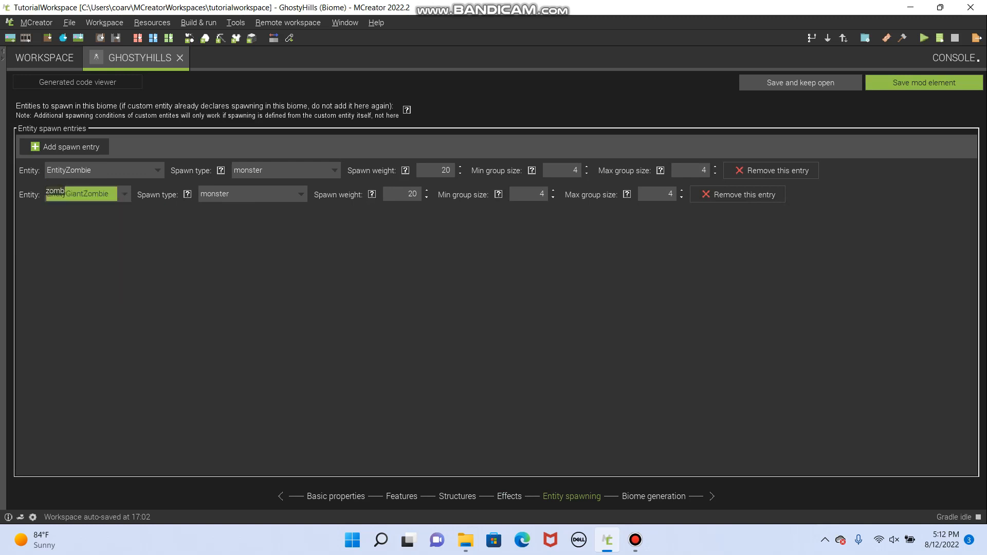
Add a third spawn entry for EntityZombieHorse, filtering the entities by "zom".
{"action": "left_click", "coordinate": [64, 148]}
{"action": "left_click", "coordinate": [104, 218]}
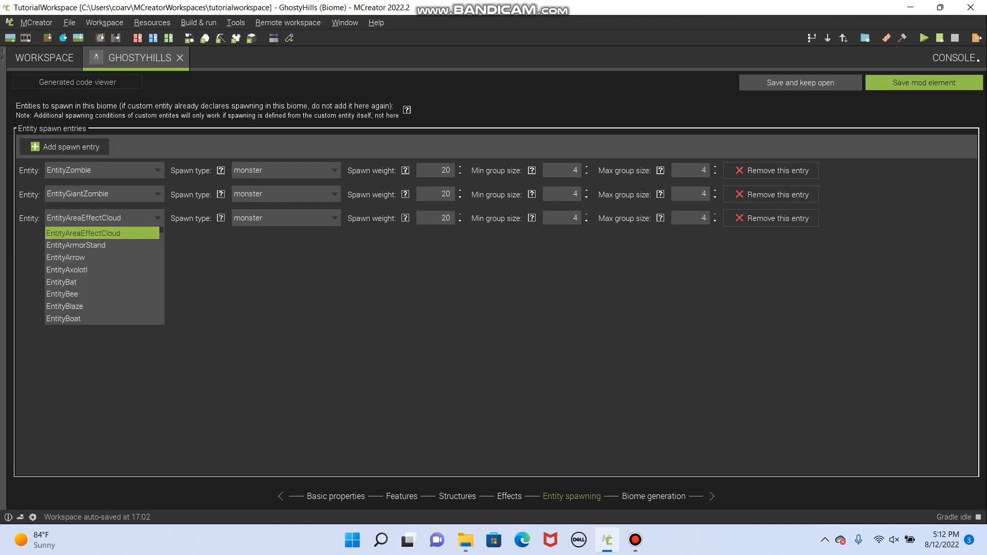
{"action": "type", "text": "zom"}
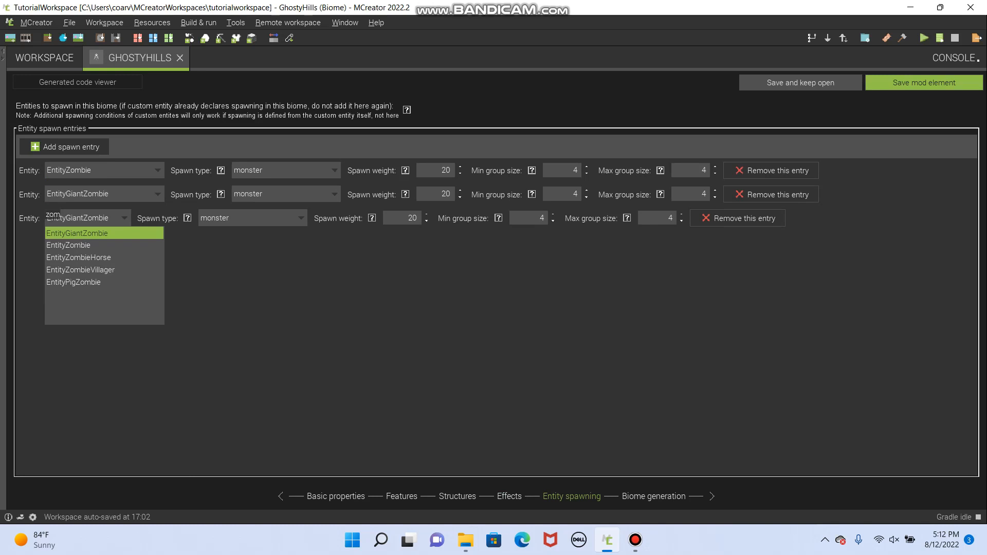
{"action": "key", "text": "Down"}
{"action": "key", "text": "Down"}
{"action": "key", "text": "Down"}
{"action": "key", "text": "Down"}
{"action": "key", "text": "Up"}
{"action": "key", "text": "Up"}
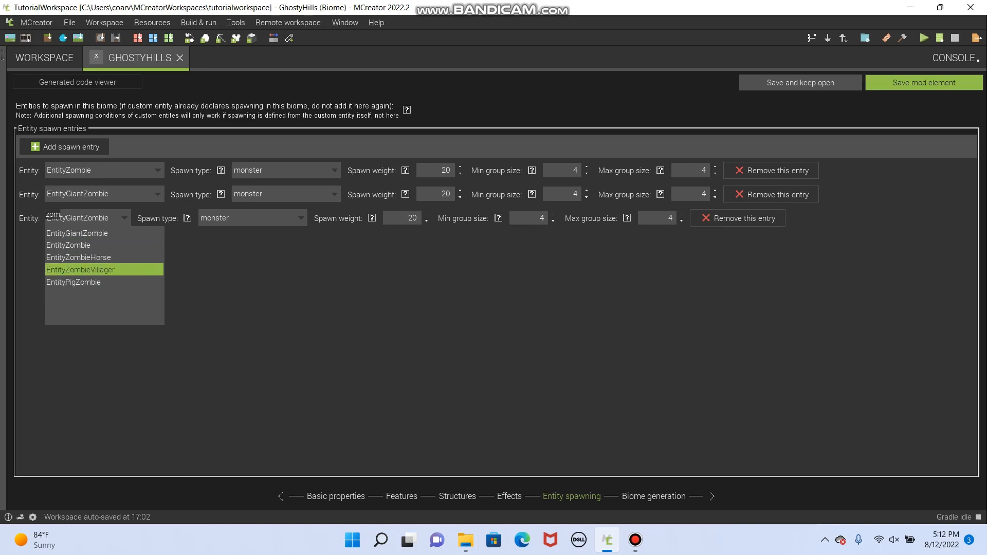
{"action": "key", "text": "Return"}
Add a fourth spawn entry for EntityZombieVillager, filtering the entities by "zomb".
{"action": "left_click", "coordinate": [65, 147]}
{"action": "left_click", "coordinate": [105, 242]}
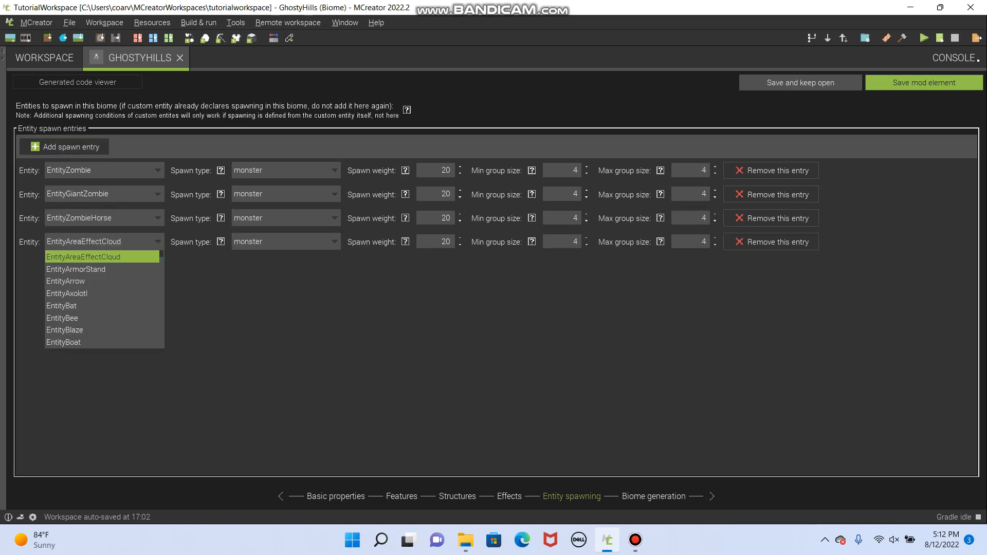
{"action": "type", "text": "zomb"}
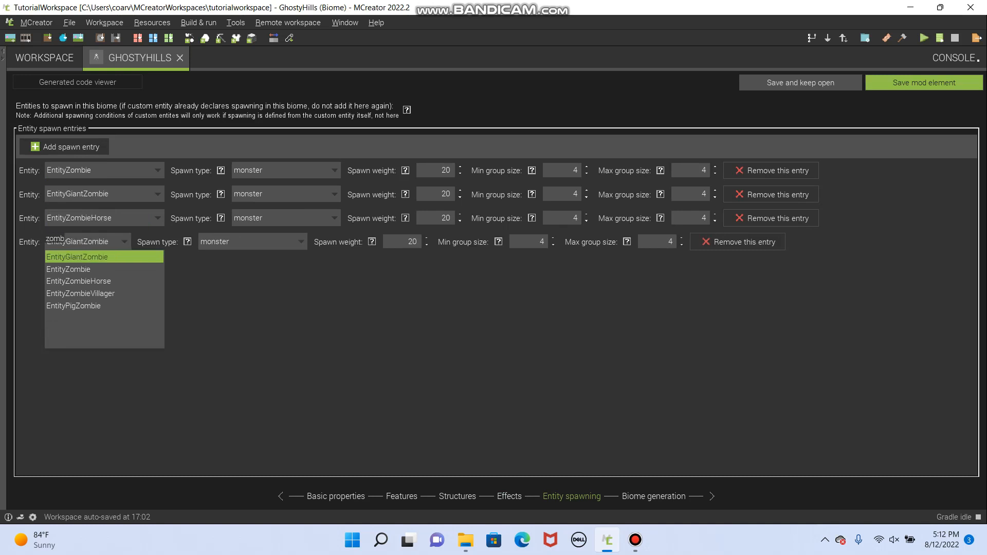
{"action": "key", "text": "Down"}
{"action": "key", "text": "Down"}
{"action": "key", "text": "Down"}
{"action": "key", "text": "Down"}
{"action": "key", "text": "Up"}
{"action": "key", "text": "Return"}
Add a fifth spawn entry for EntityPigZombie, filtering the entities by "pig".
{"action": "left_click", "coordinate": [64, 147]}
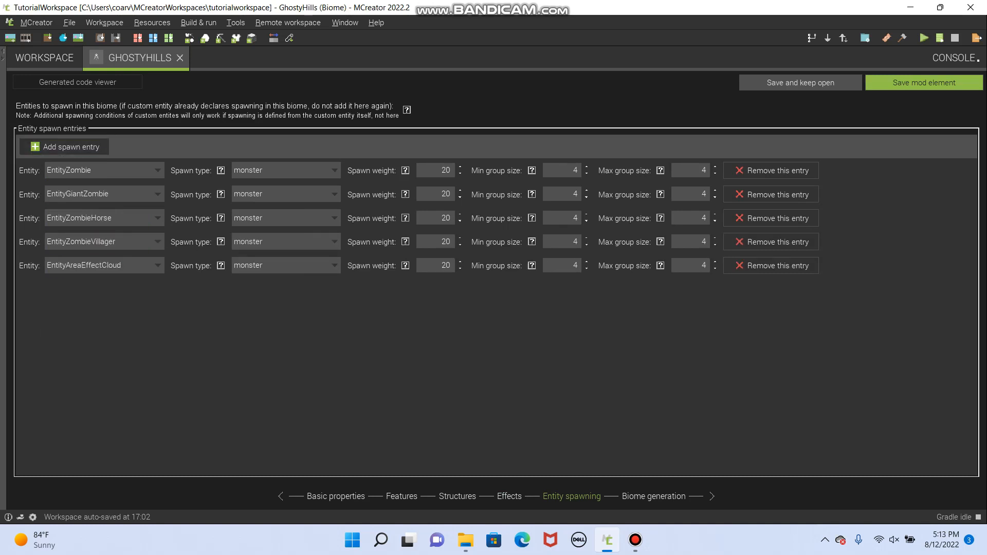
{"action": "left_click", "coordinate": [104, 266]}
{"action": "type", "text": "pig"}
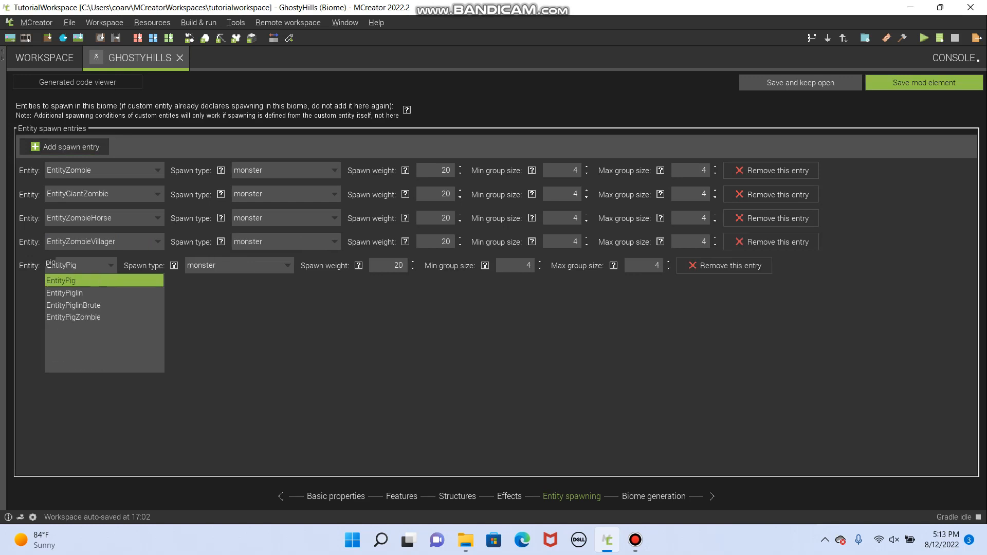
{"action": "key", "text": "Down"}
{"action": "key", "text": "Down"}
{"action": "key", "text": "Down"}
{"action": "key", "text": "Return"}
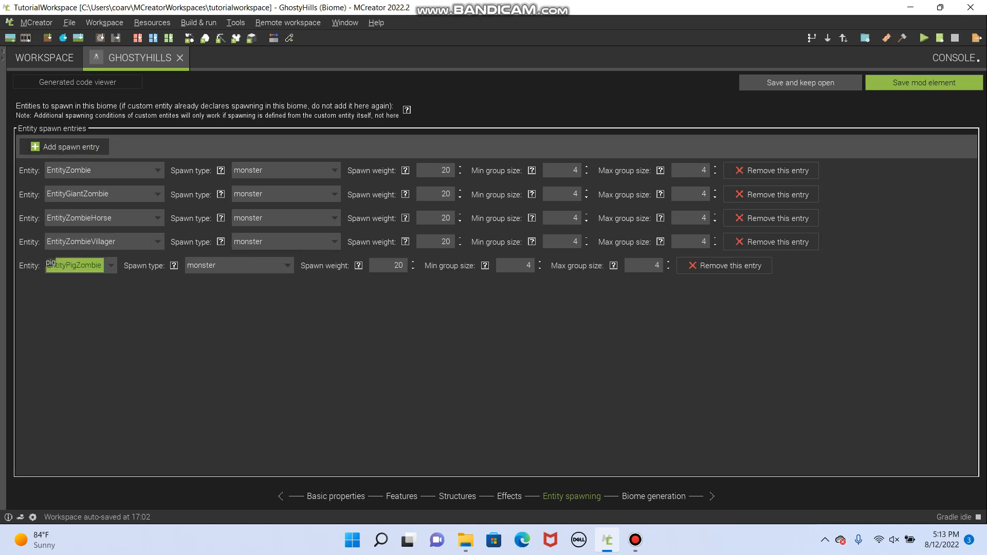
Add a sixth spawn entry for EntitySkeleton and check the spawn types available for EntityZombie.
{"action": "left_click", "coordinate": [65, 147]}
{"action": "left_click", "coordinate": [104, 289]}
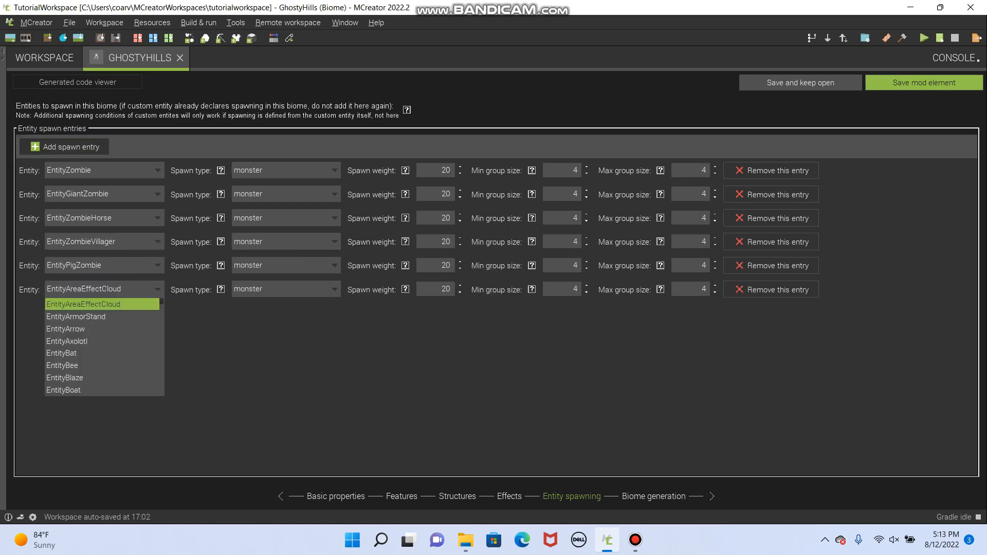
{"action": "type", "text": "ske"}
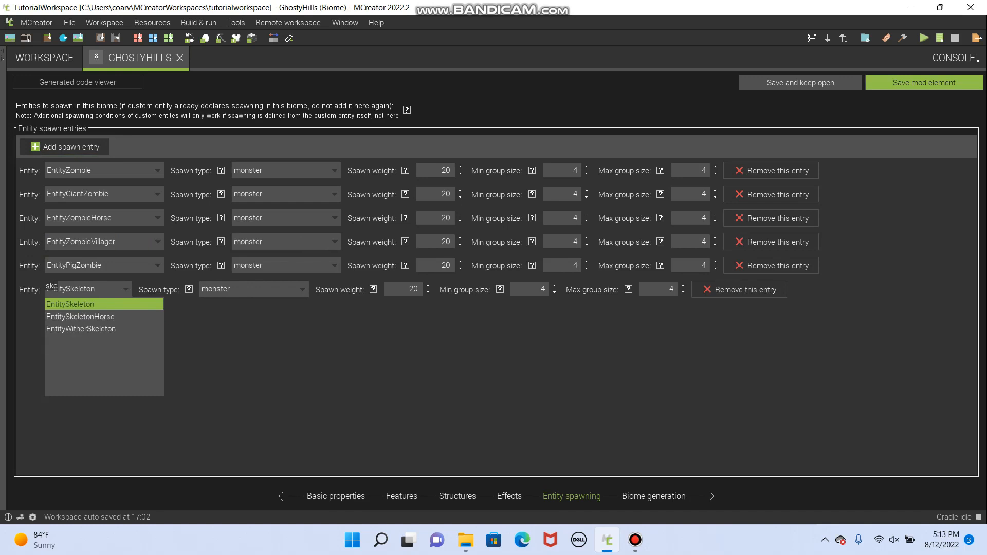
{"action": "key", "text": "Return"}
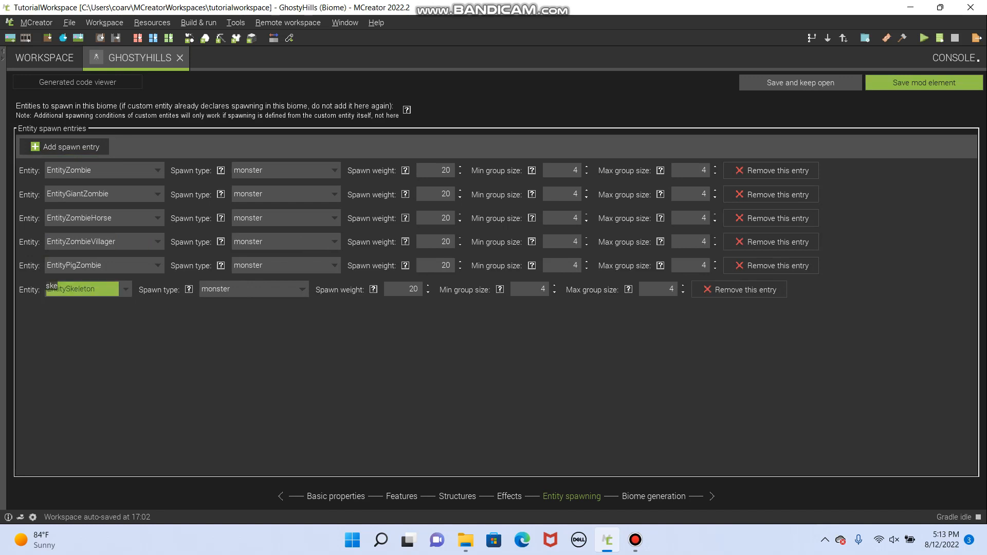
{"action": "left_click", "coordinate": [286, 170]}
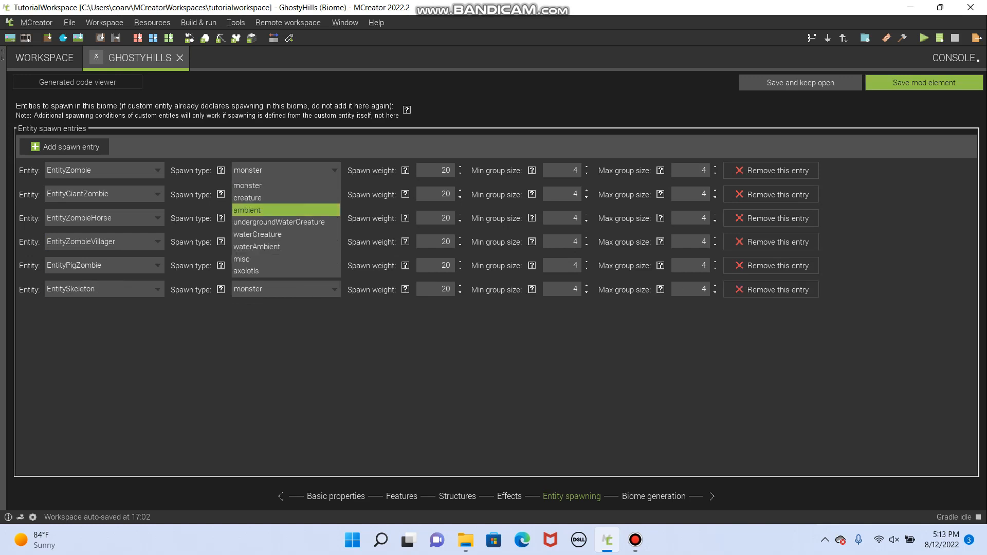
{"action": "left_click", "coordinate": [280, 321]}
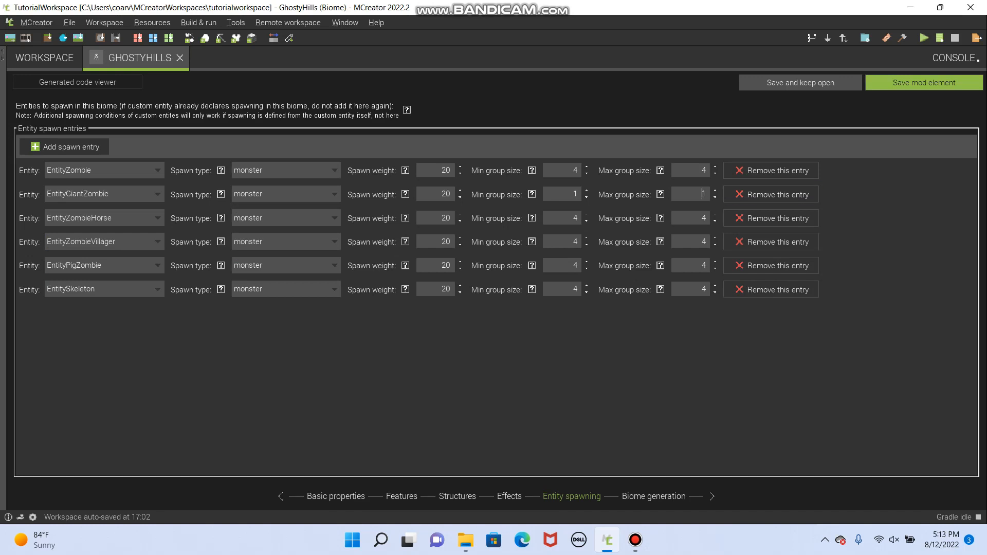
Lower the group sizes of the zombie horse, zombie villager, pig zombie and zombie entries, and raise the skeleton's maximum group size.
{"action": "left_click", "coordinate": [587, 222]}
{"action": "left_click", "coordinate": [716, 221]}
{"action": "left_click", "coordinate": [587, 245]}
{"action": "left_click", "coordinate": [586, 245]}
{"action": "double_click", "coordinate": [587, 269]}
{"action": "double_click", "coordinate": [715, 269]}
{"action": "left_click", "coordinate": [715, 262]}
{"action": "left_click", "coordinate": [716, 269]}
{"action": "left_click", "coordinate": [716, 286]}
{"action": "left_click", "coordinate": [587, 174]}
Lower the spawn weights of the EntityGiantZombie and EntityZombieHorse entries.
{"action": "left_click", "coordinate": [460, 197]}
{"action": "left_click", "coordinate": [460, 198]}
{"action": "left_click", "coordinate": [461, 197]}
{"action": "left_click", "coordinate": [460, 198]}
{"action": "left_click", "coordinate": [460, 197]}
{"action": "left_click", "coordinate": [461, 198]}
{"action": "left_click", "coordinate": [460, 221]}
{"action": "left_click", "coordinate": [460, 222]}
{"action": "left_click", "coordinate": [460, 221]}
{"action": "left_click", "coordinate": [461, 221]}
{"action": "left_click", "coordinate": [461, 221]}
{"action": "left_click", "coordinate": [460, 221]}
{"action": "left_click", "coordinate": [460, 221]}
Lower the spawn weight of the EntityZombieVillager entry and adjust the EntityZombie entry's spawn weight.
{"action": "left_click", "coordinate": [461, 245]}
{"action": "left_click", "coordinate": [461, 244]}
{"action": "left_click", "coordinate": [460, 244]}
{"action": "left_click", "coordinate": [460, 245]}
{"action": "left_click", "coordinate": [460, 245]}
{"action": "key", "text": "Down"}
{"action": "key", "text": "Down"}
{"action": "key", "text": "Down"}
{"action": "key", "text": "Down"}
{"action": "key", "text": "Down"}
{"action": "key", "text": "Down"}
{"action": "left_click", "coordinate": [460, 167]}
{"action": "key", "text": "Down"}
In the biome generation settings, disable generation in the overworld and enable it in overworld caves.
{"action": "left_click", "coordinate": [654, 497]}
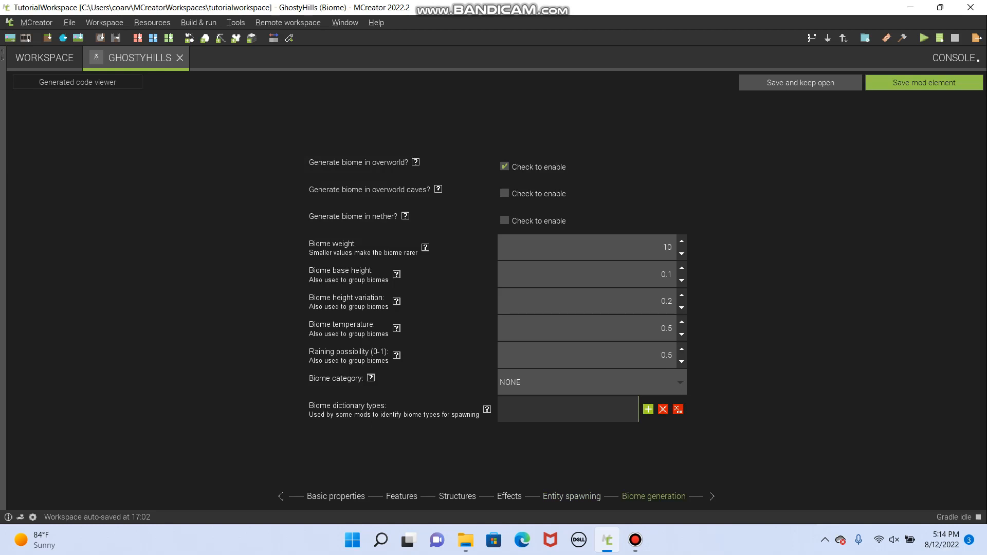
{"action": "left_click", "coordinate": [504, 166]}
{"action": "left_click", "coordinate": [504, 166]}
{"action": "left_click", "coordinate": [504, 193]}
{"action": "left_click", "coordinate": [504, 193]}
{"action": "left_click", "coordinate": [505, 193]}
Set the biome base height to 0.2 and the biome height variation to 0.3.
{"action": "mouse_move", "coordinate": [397, 276]}
{"action": "left_click", "coordinate": [682, 295]}
{"action": "left_click", "coordinate": [682, 295]}
{"action": "left_click", "coordinate": [682, 296]}
{"action": "left_click", "coordinate": [682, 296]}
{"action": "left_click", "coordinate": [682, 308]}
{"action": "left_click", "coordinate": [682, 308]}
{"action": "left_click", "coordinate": [682, 307]}
Consult the biome temperature help and set the biome temperature to 0.2.
{"action": "left_click", "coordinate": [397, 328]}
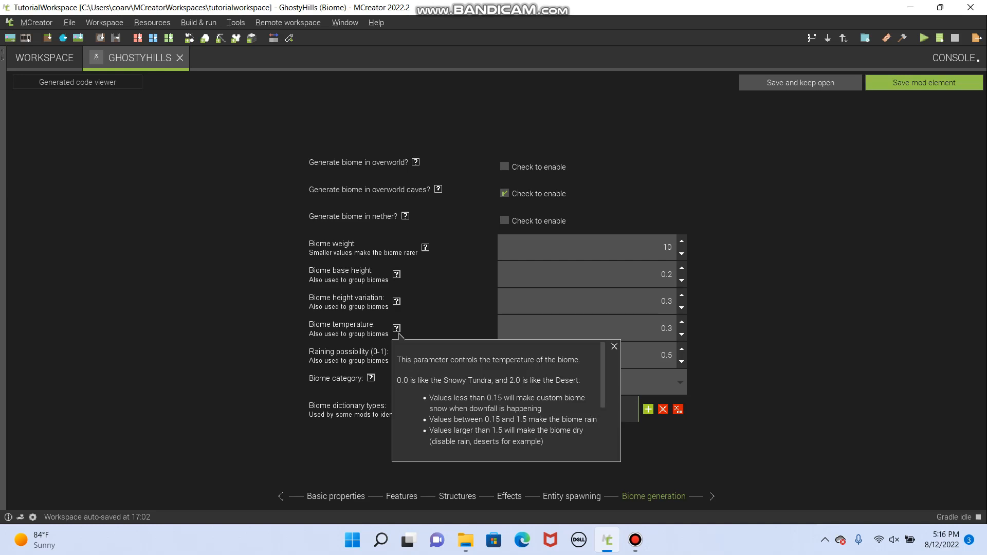
{"action": "key", "text": "Escape"}
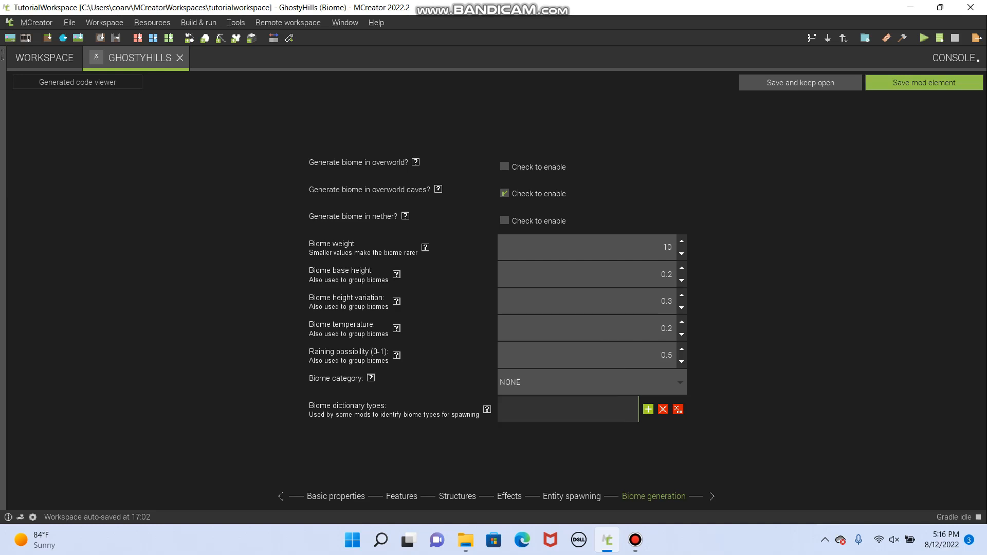
{"action": "key", "text": "Down"}
{"action": "key", "text": "Down"}
Look through the available biome category options.
{"action": "left_click", "coordinate": [592, 382]}
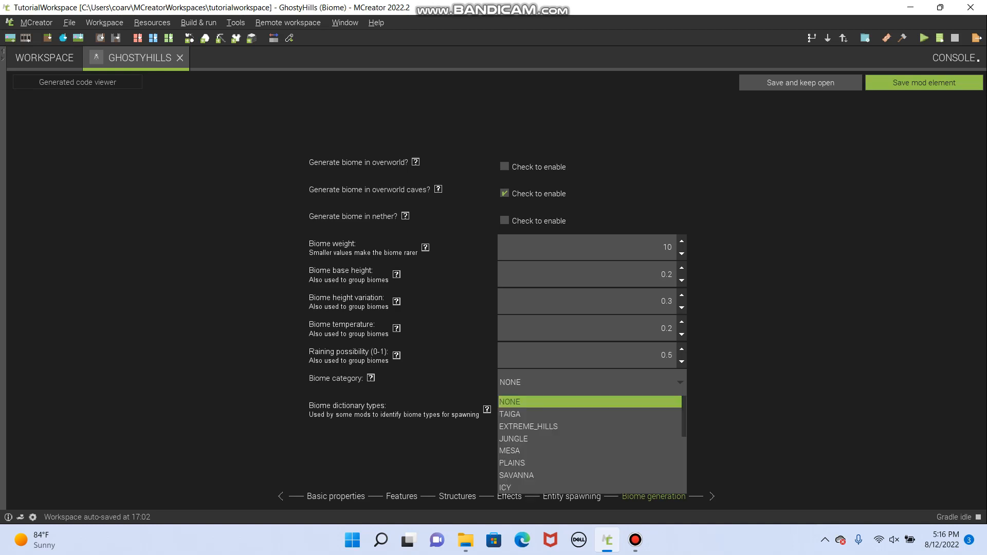
{"action": "key", "text": "Down"}
{"action": "key", "text": "Down"}
{"action": "key", "text": "Down"}
{"action": "key", "text": "Down"}
{"action": "key", "text": "Down"}
{"action": "key", "text": "Down"}
{"action": "key", "text": "Down"}
{"action": "key", "text": "Down"}
{"action": "key", "text": "Down"}
{"action": "key", "text": "Down"}
{"action": "key", "text": "Down"}
{"action": "key", "text": "Down"}
{"action": "key", "text": "Down"}
{"action": "key", "text": "Down"}
{"action": "key", "text": "Down"}
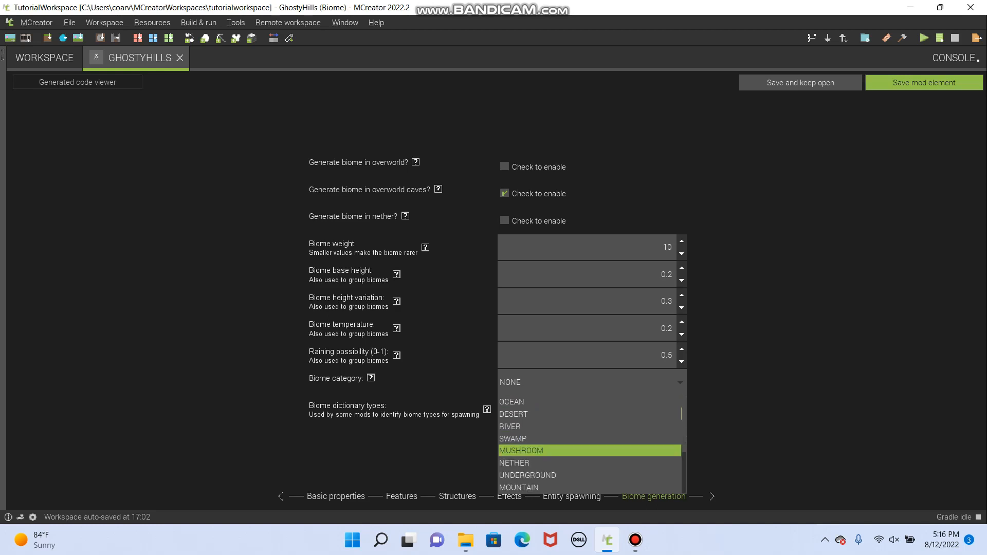
{"action": "key", "text": "Up"}
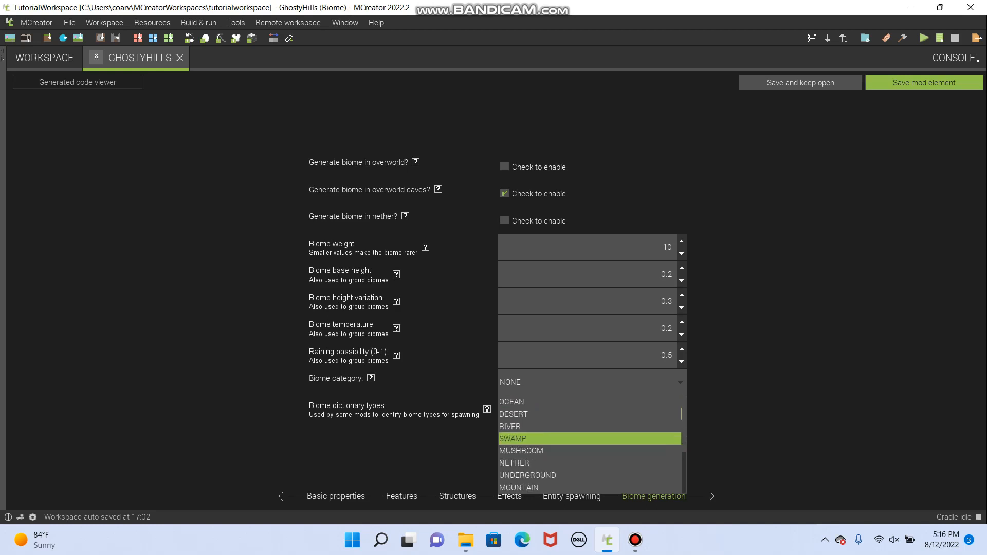
Consult the biome category help and find the category entry under Biome Generation on MCreator's wiki page about making a biome.
{"action": "left_click", "coordinate": [371, 378]}
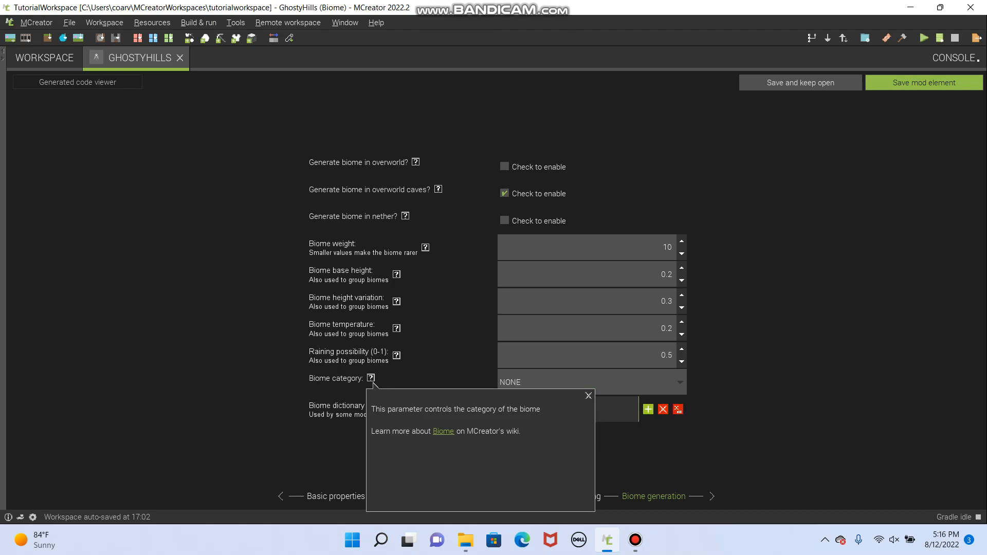
{"action": "left_click", "coordinate": [443, 431]}
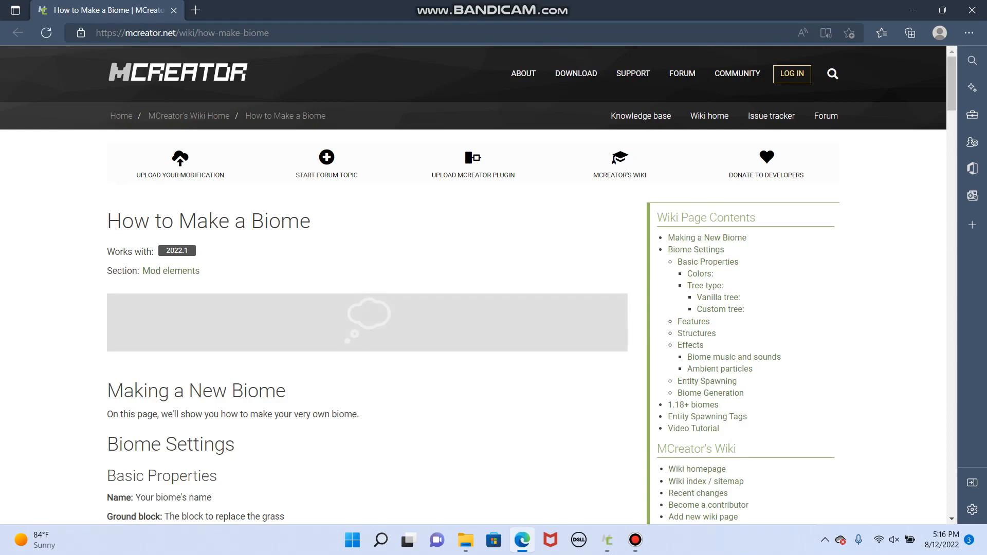
{"action": "scroll", "coordinate": [478, 285], "scroll_direction": "down", "scroll_amount": 3}
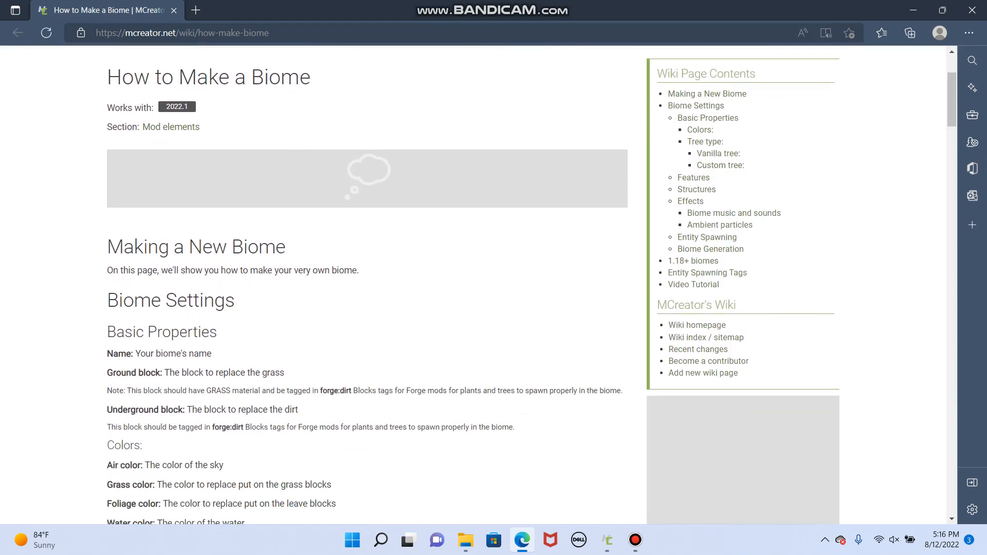
{"action": "left_click", "coordinate": [608, 540]}
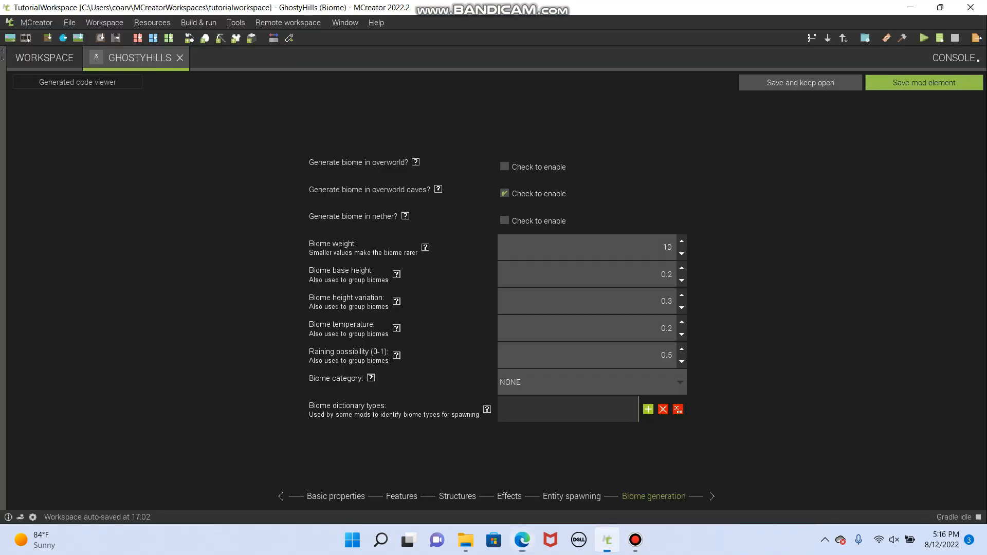
{"action": "left_click", "coordinate": [522, 540]}
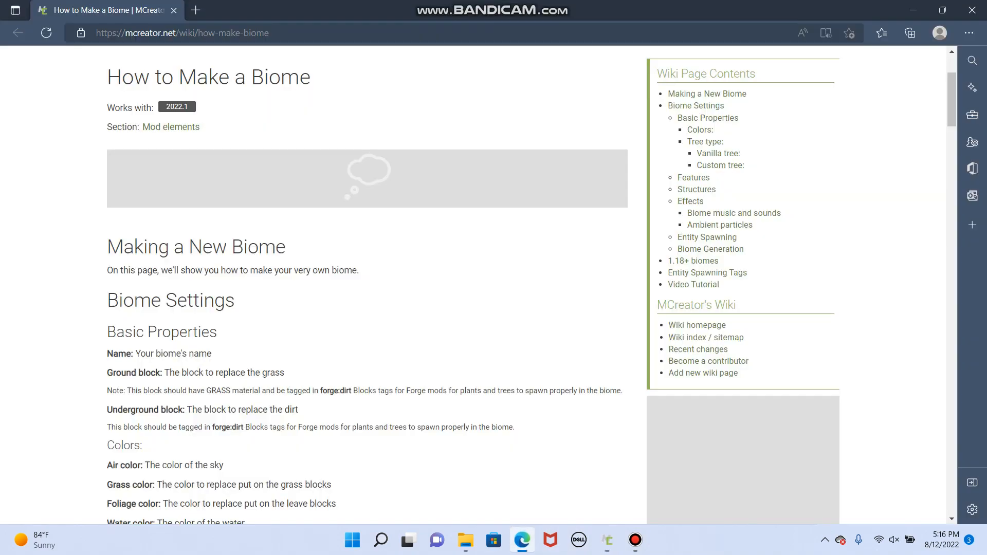
{"action": "scroll", "coordinate": [530, 286], "scroll_direction": "down", "scroll_amount": 17}
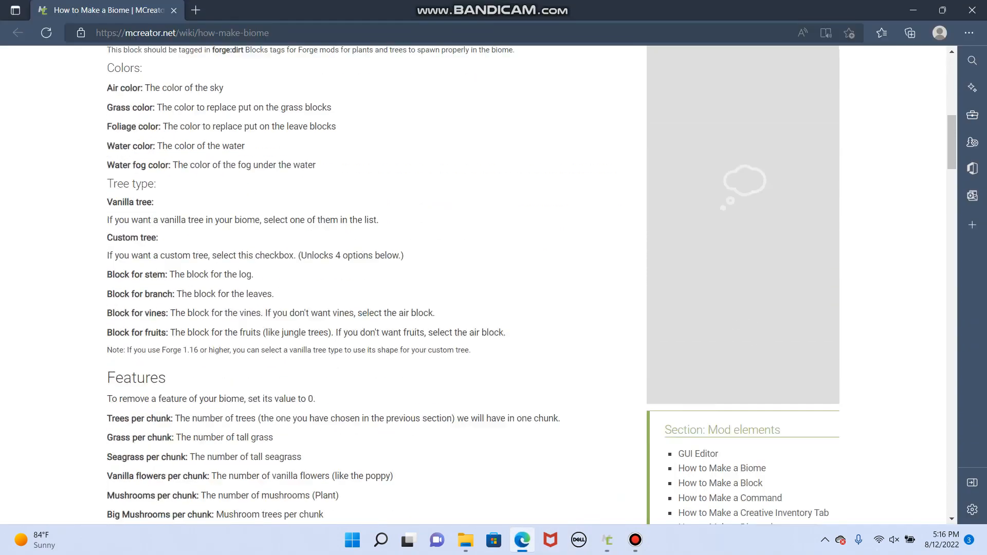
{"action": "scroll", "coordinate": [530, 285], "scroll_direction": "down", "scroll_amount": 20}
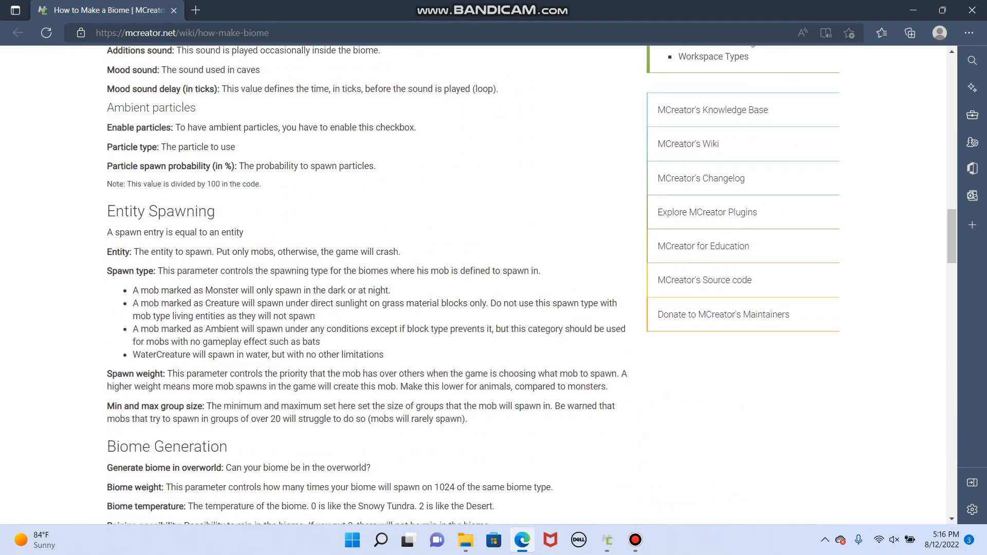
{"action": "scroll", "coordinate": [529, 285], "scroll_direction": "up", "scroll_amount": 3}
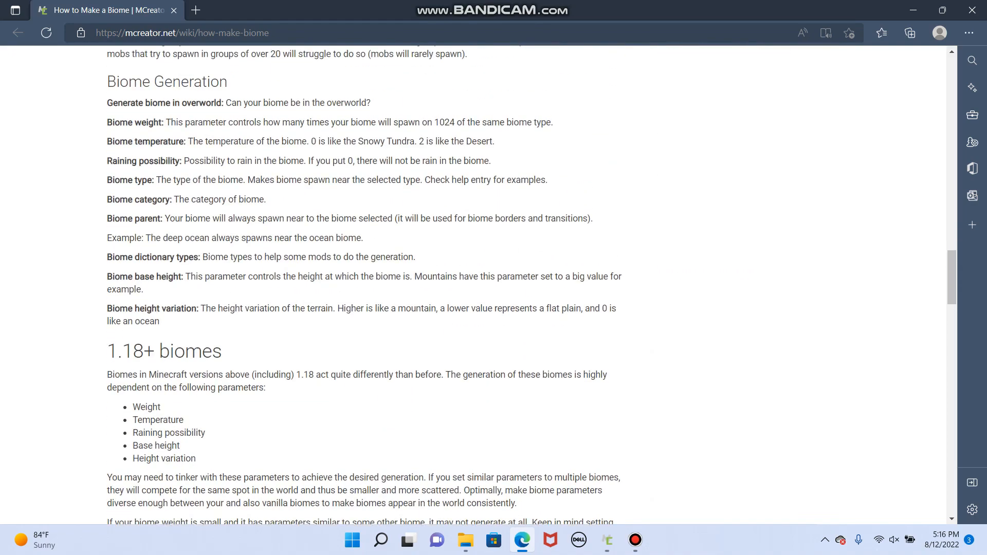
{"action": "left_click_drag", "start_coordinate": [265, 200], "coordinate": [106, 200]}
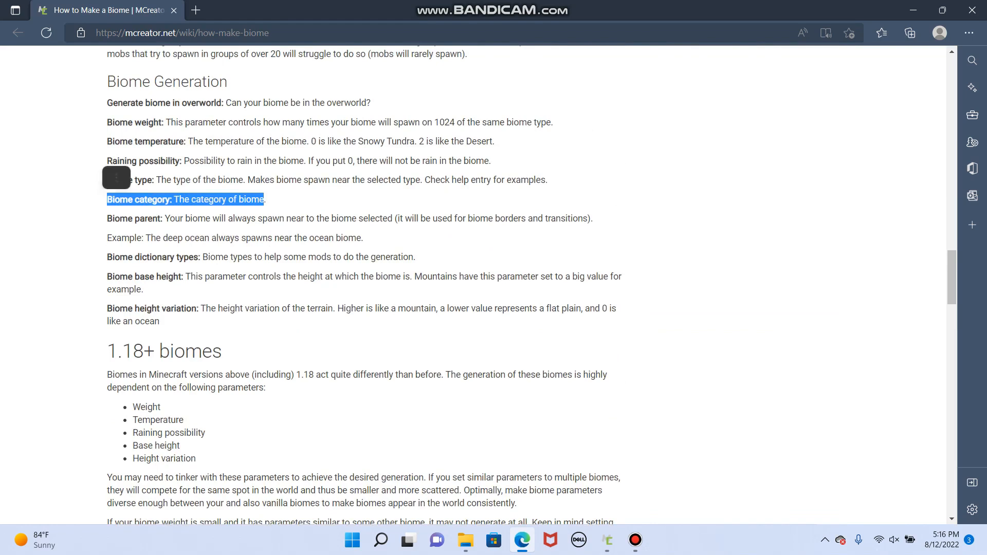
{"action": "left_click", "coordinate": [108, 200]}
Read the rest of the wiki page, including the 1.18+ biomes and Entity Spawning Tags sections.
{"action": "scroll", "coordinate": [529, 286], "scroll_direction": "down", "scroll_amount": 3}
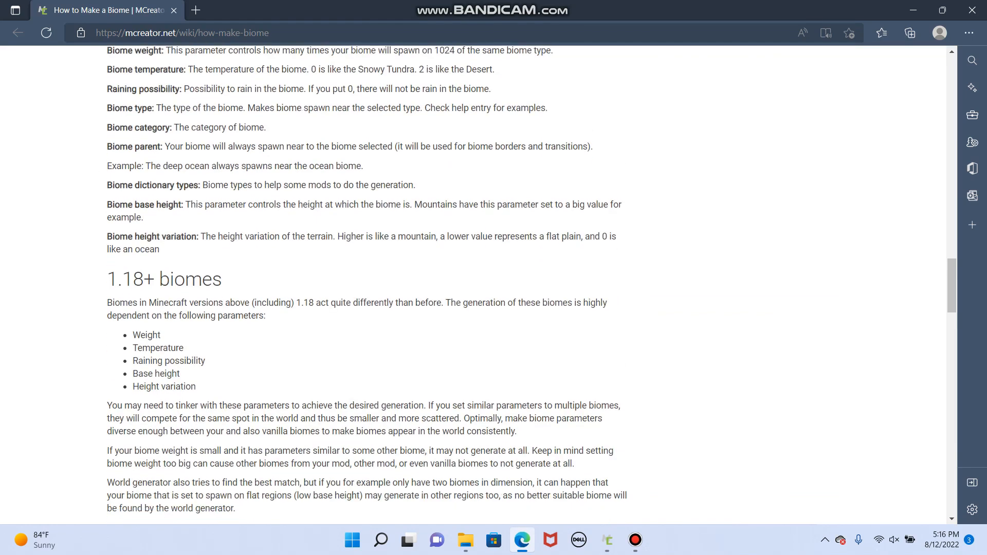
{"action": "scroll", "coordinate": [530, 286], "scroll_direction": "down", "scroll_amount": 3}
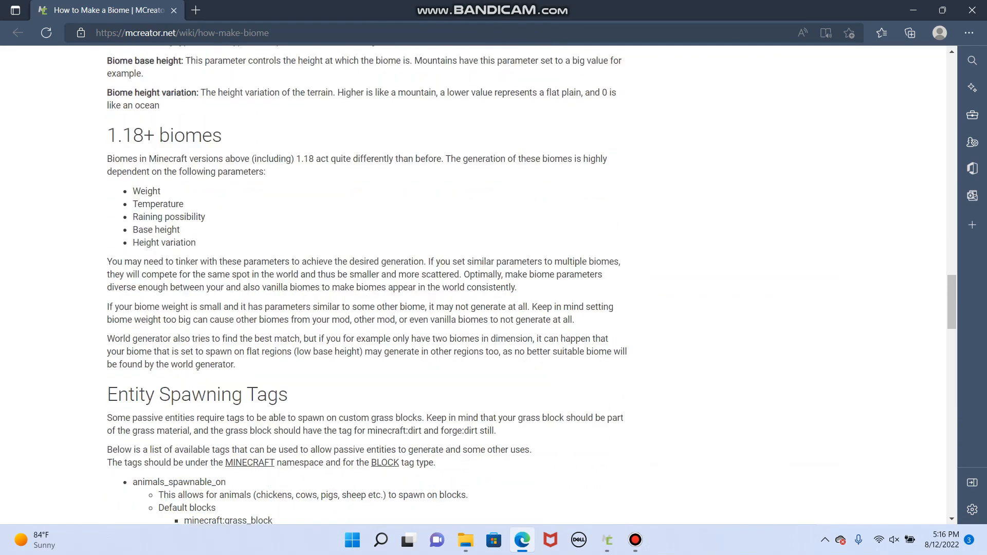
{"action": "scroll", "coordinate": [529, 285], "scroll_direction": "down", "scroll_amount": 7}
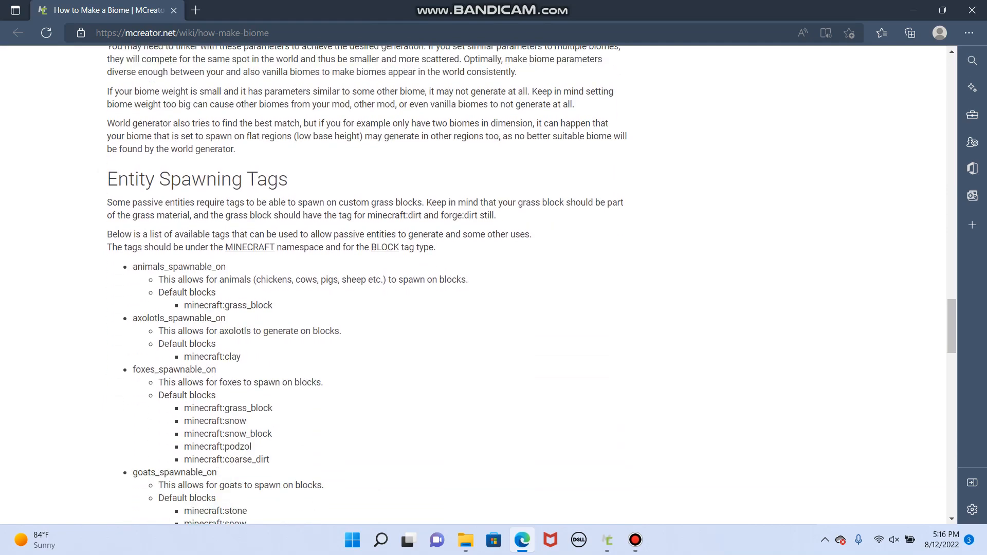
{"action": "scroll", "coordinate": [530, 285], "scroll_direction": "down", "scroll_amount": 10}
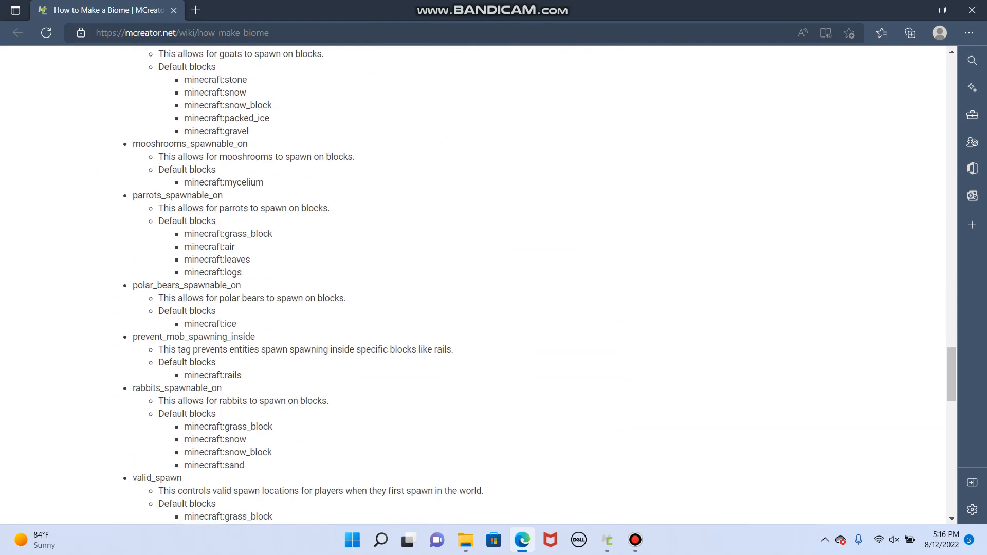
{"action": "scroll", "coordinate": [530, 286], "scroll_direction": "down", "scroll_amount": 12}
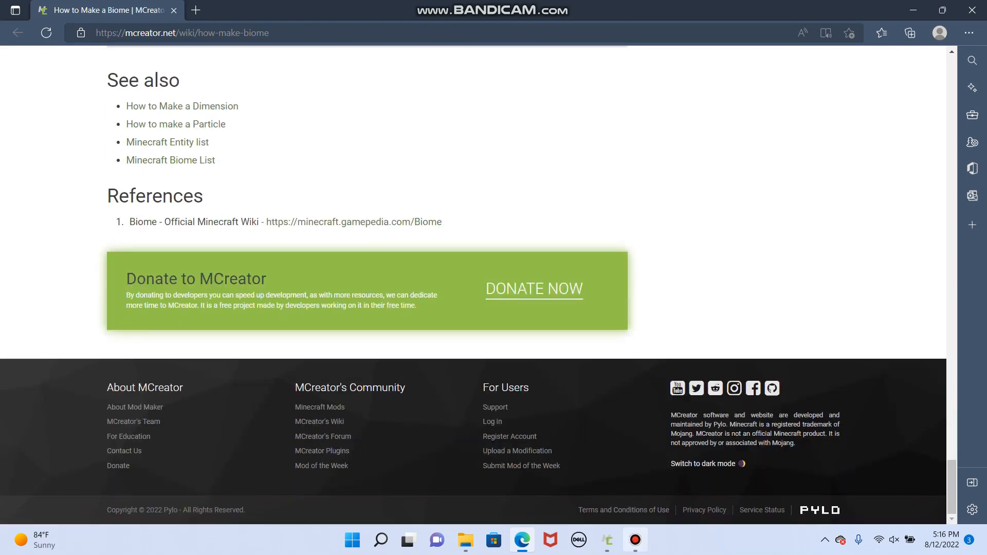
Switch back to MCreator, keep the biome category at NONE and save the GhostyHills biome.
{"action": "left_click", "coordinate": [635, 540]}
{"action": "left_click", "coordinate": [607, 540]}
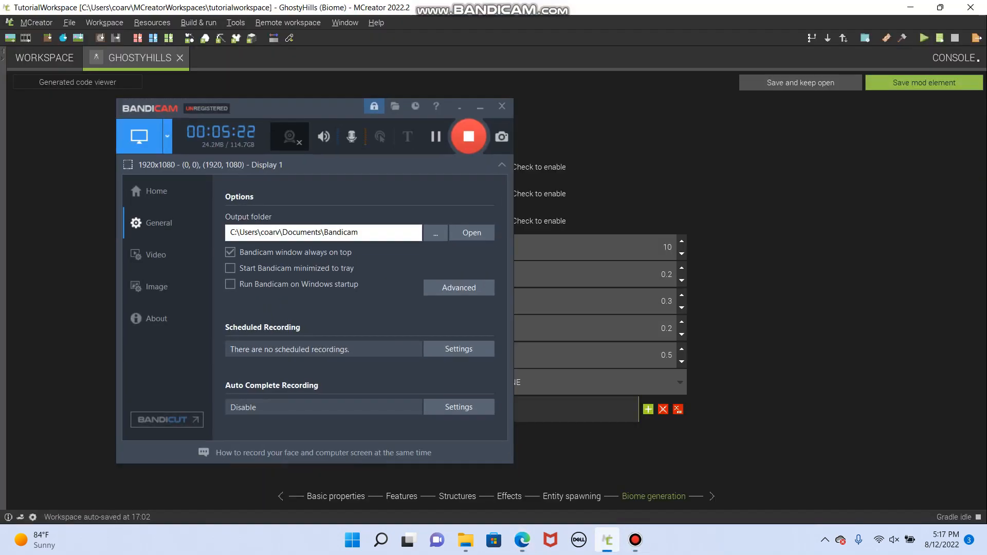
{"action": "left_click", "coordinate": [481, 107]}
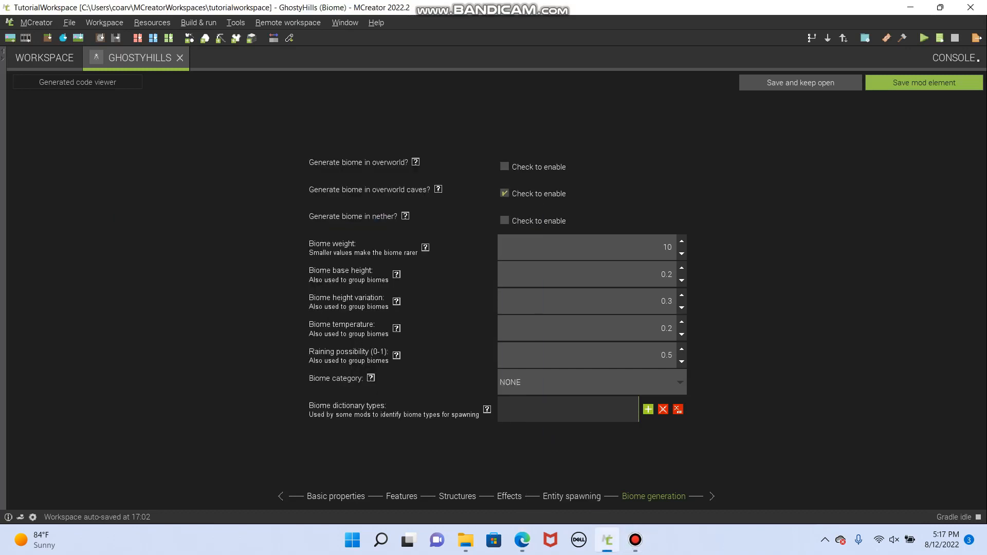
{"action": "left_click", "coordinate": [592, 383]}
{"action": "left_click", "coordinate": [592, 383]}
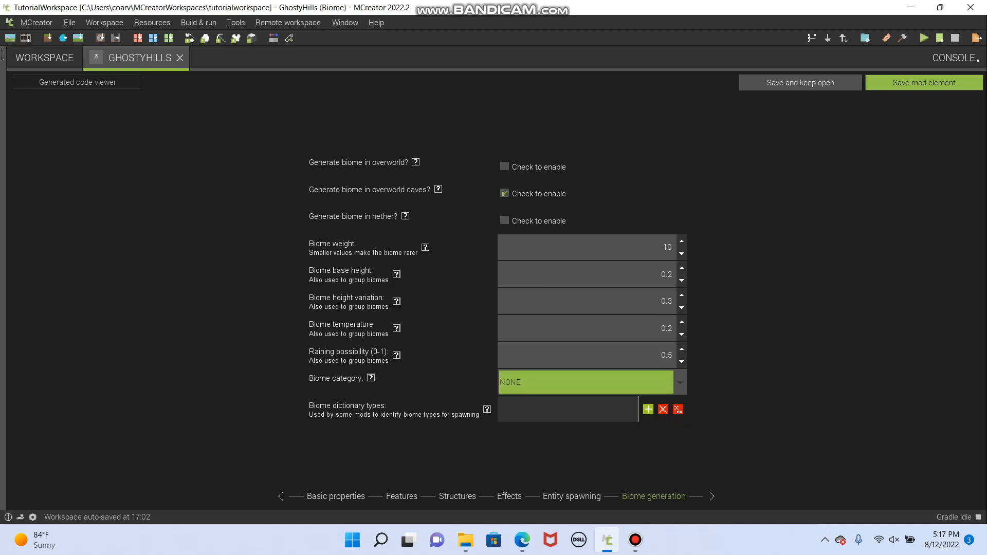
{"action": "left_click", "coordinate": [924, 82]}
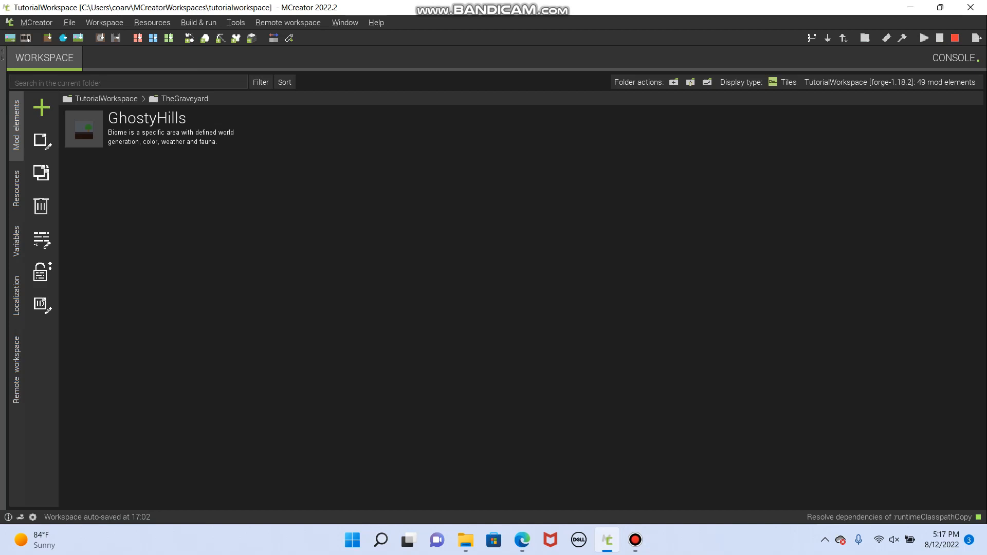
{"action": "left_click", "coordinate": [41, 107]}
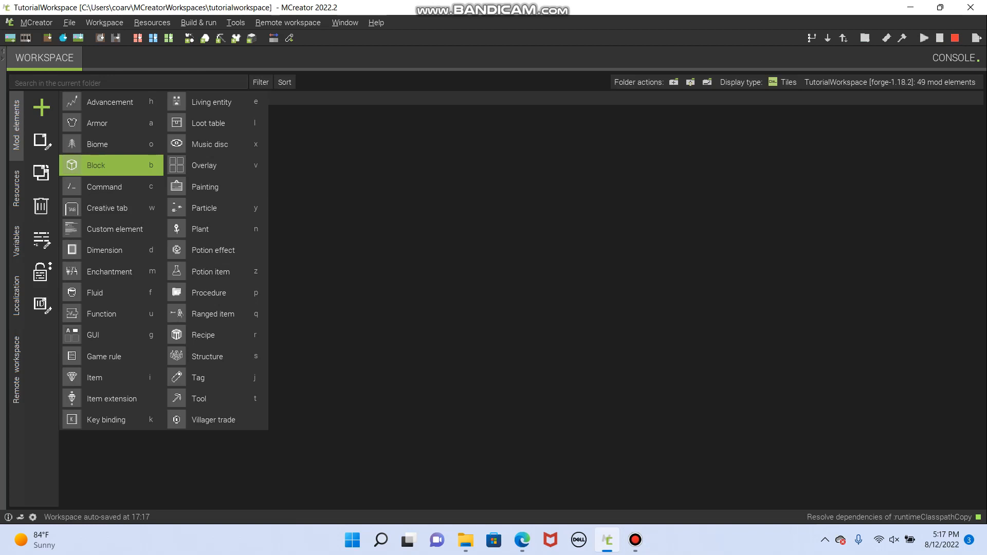
{"action": "left_click", "coordinate": [303, 157]}
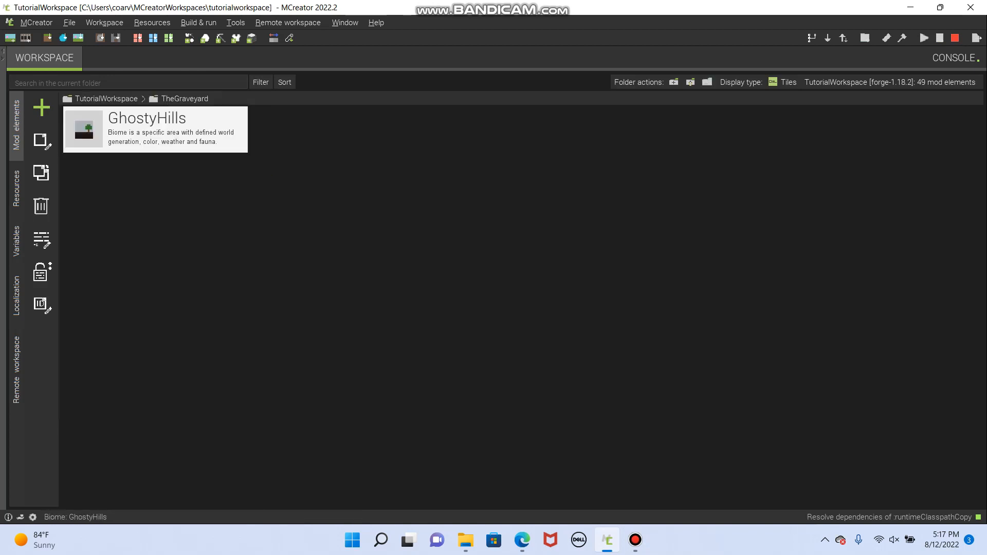
Reopen the GhostyHills biome from TheGraveyard folder and save the mod element again.
{"action": "double_click", "coordinate": [165, 130]}
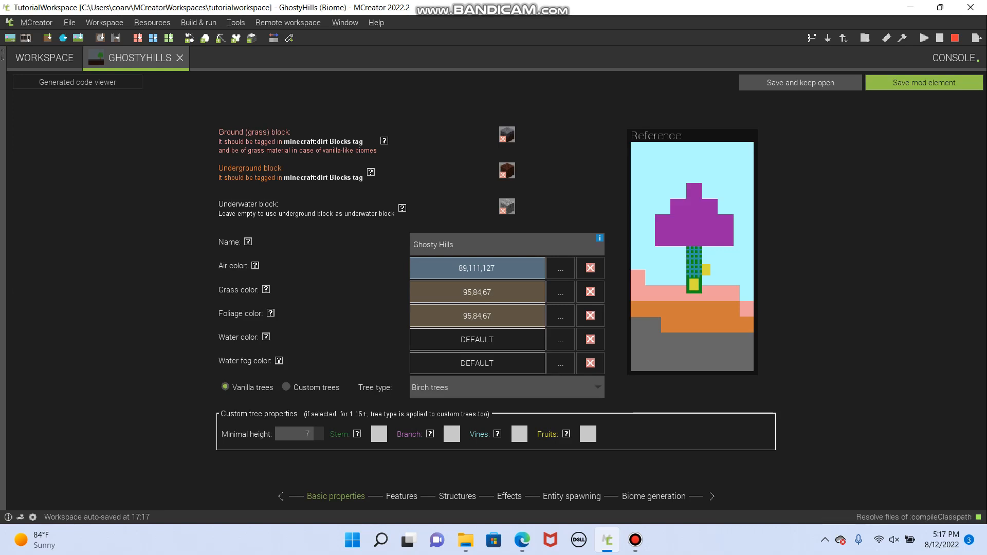
{"action": "left_click", "coordinate": [924, 83]}
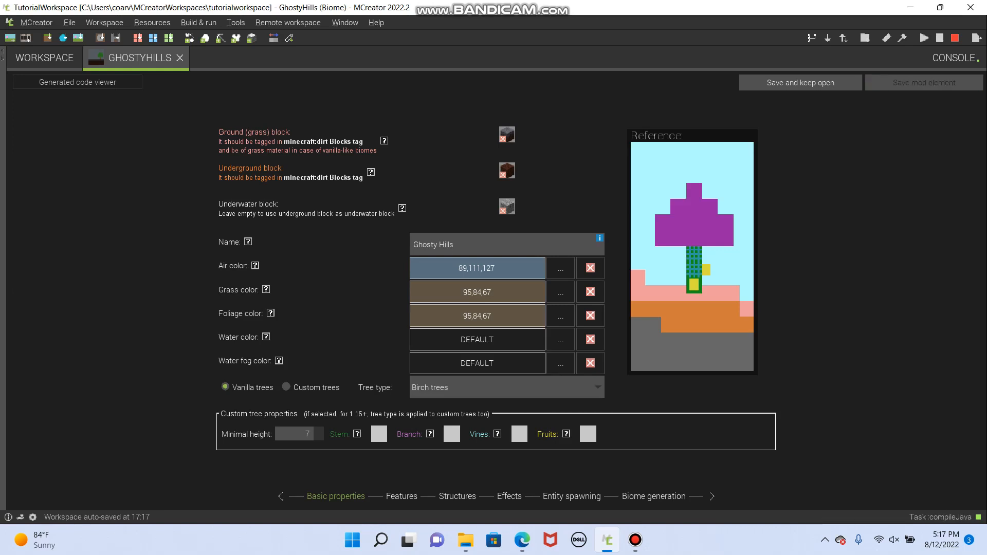